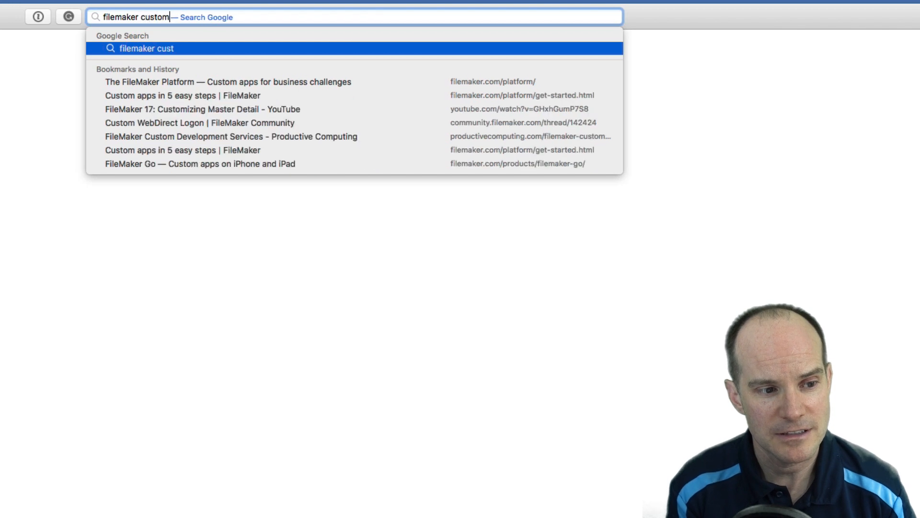
Search the web for 'custom app academy' and open the FileMaker Custom App Academy page
type("emy")
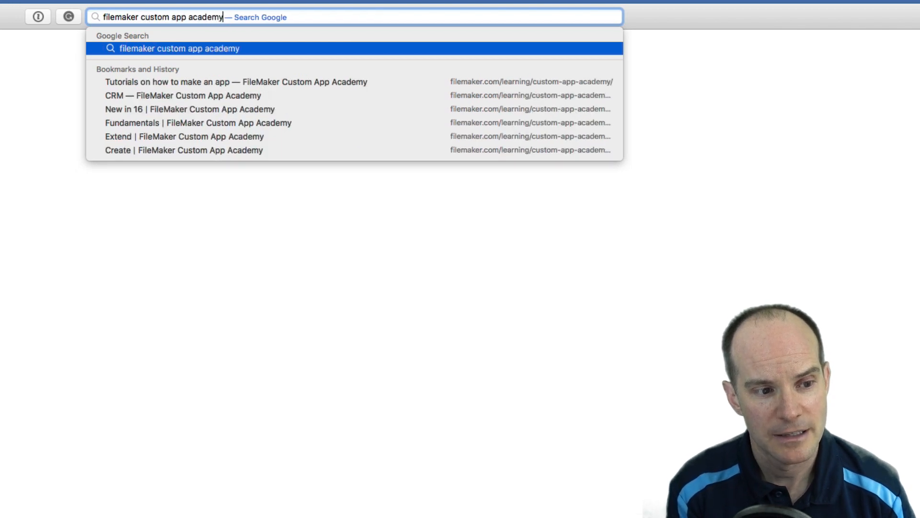
key("Return")
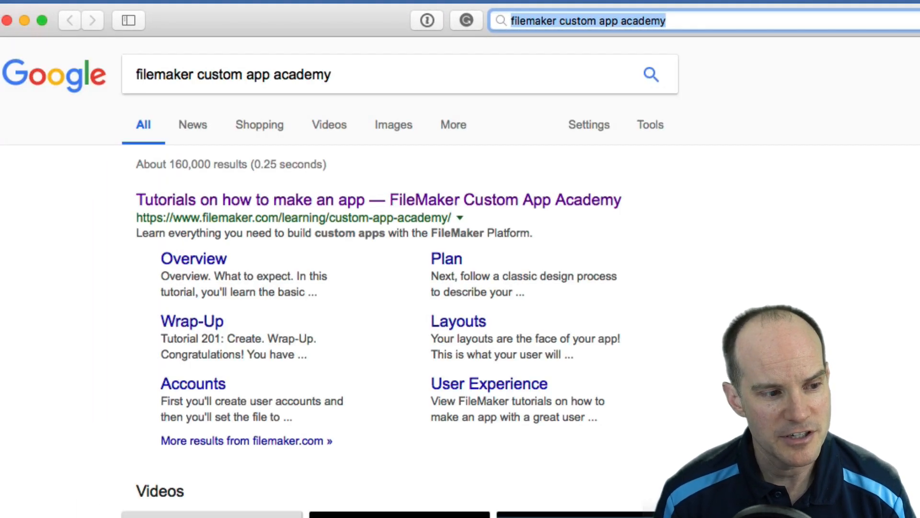
left_click(379, 200)
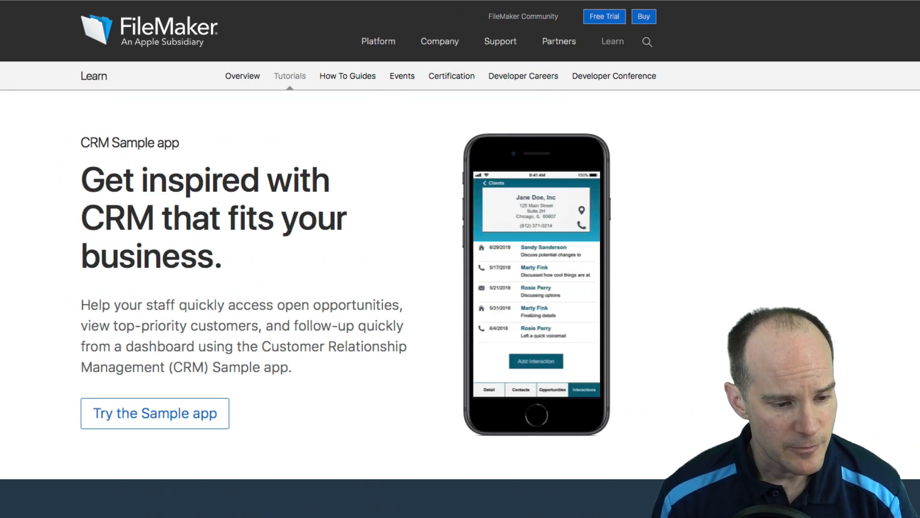
left_click(154, 413)
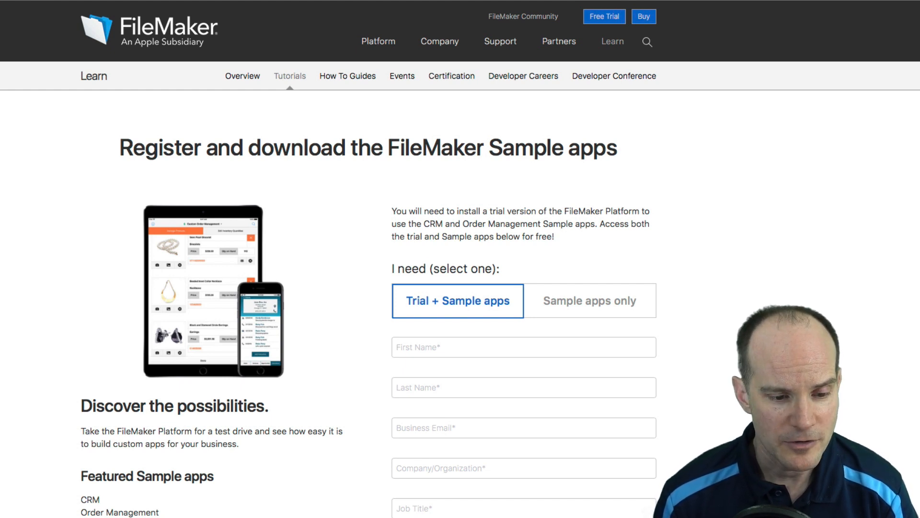
left_click(589, 300)
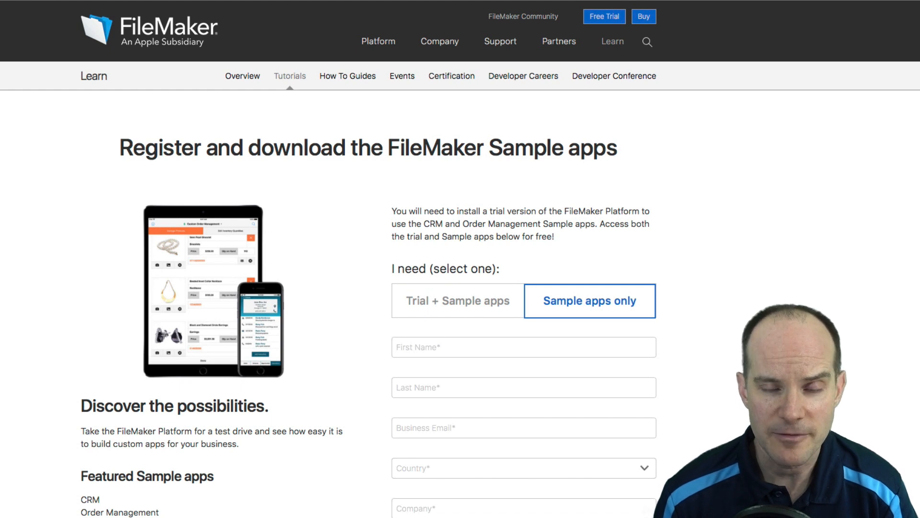
left_click(457, 300)
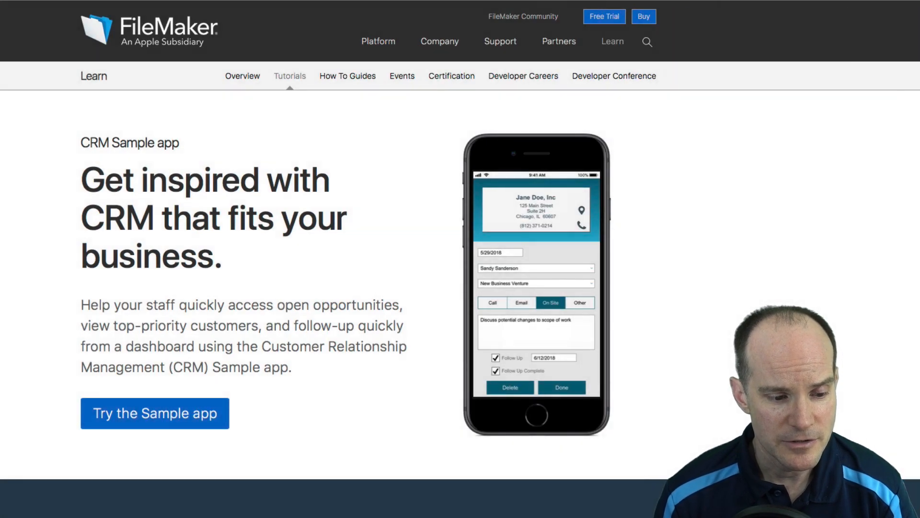
scroll(460, 259, "down", 2)
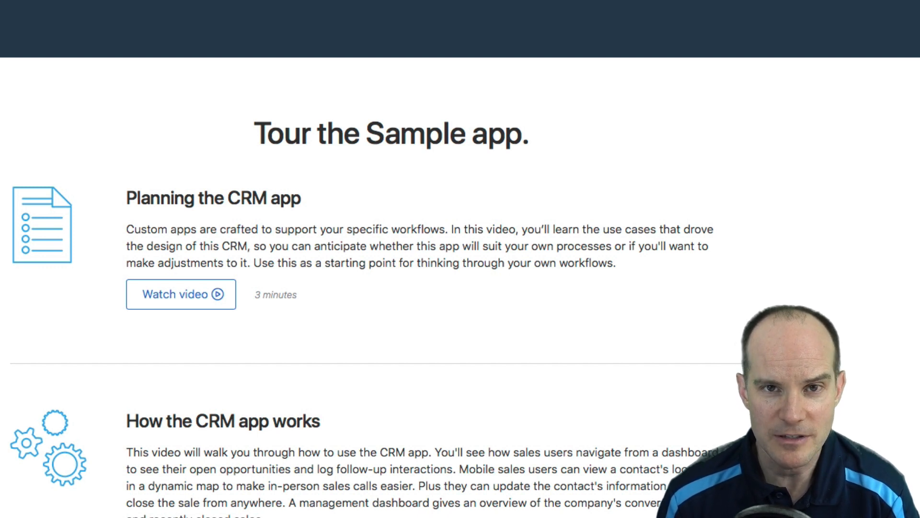
scroll(422, 287, "down", 1)
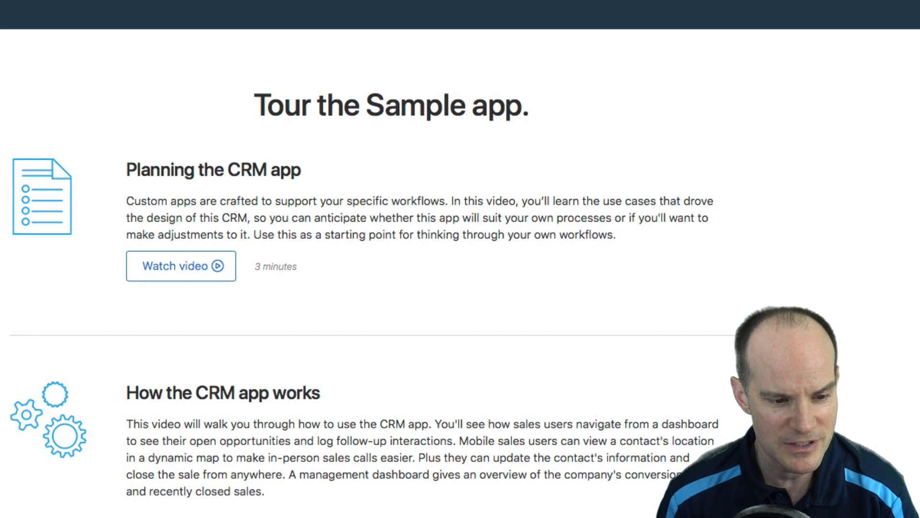
scroll(461, 259, "down", 2)
scroll(460, 259, "down", 2)
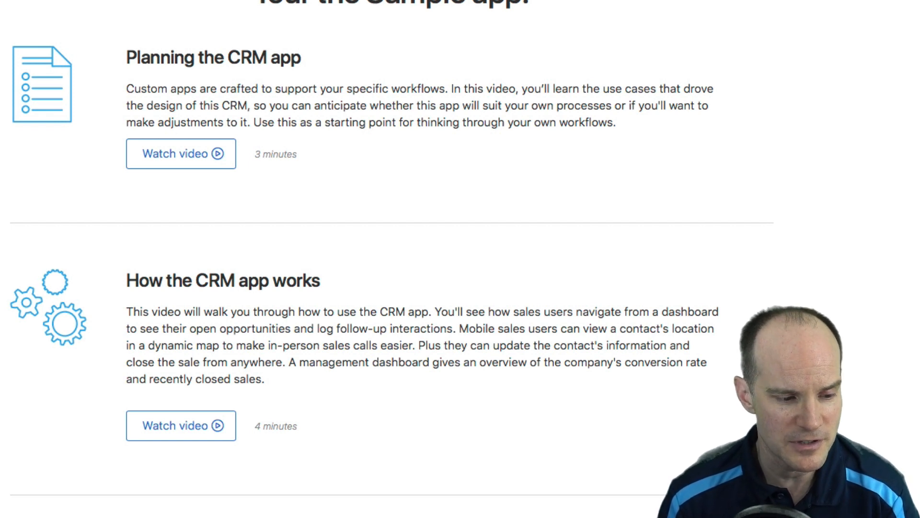
scroll(392, 259, "down", 6)
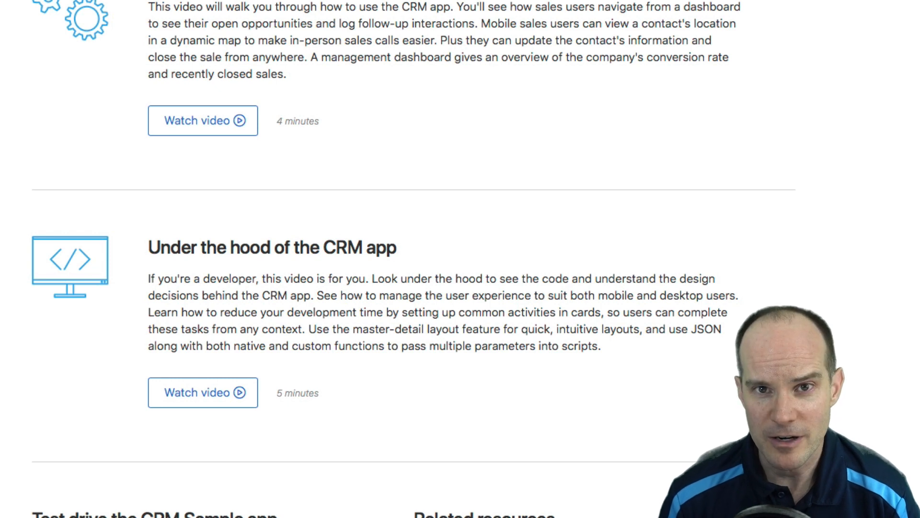
scroll(413, 258, "up", 2)
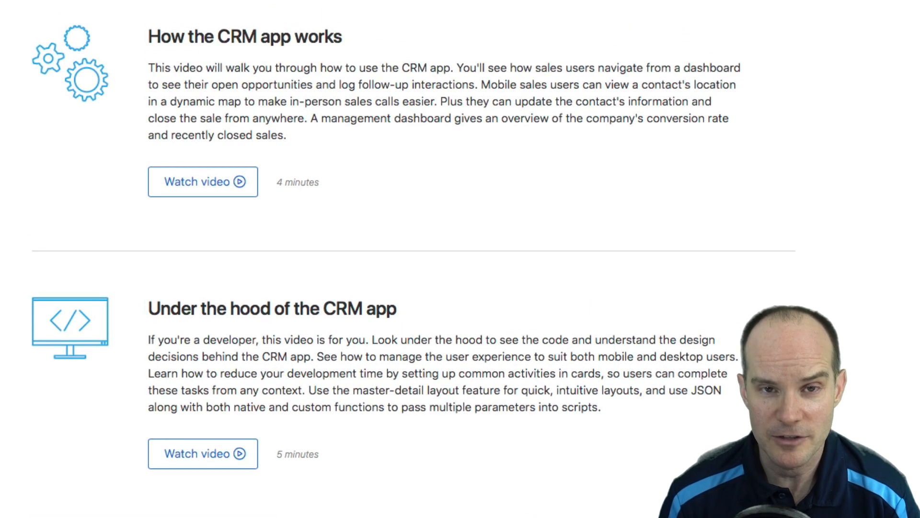
scroll(414, 258, "up", 3)
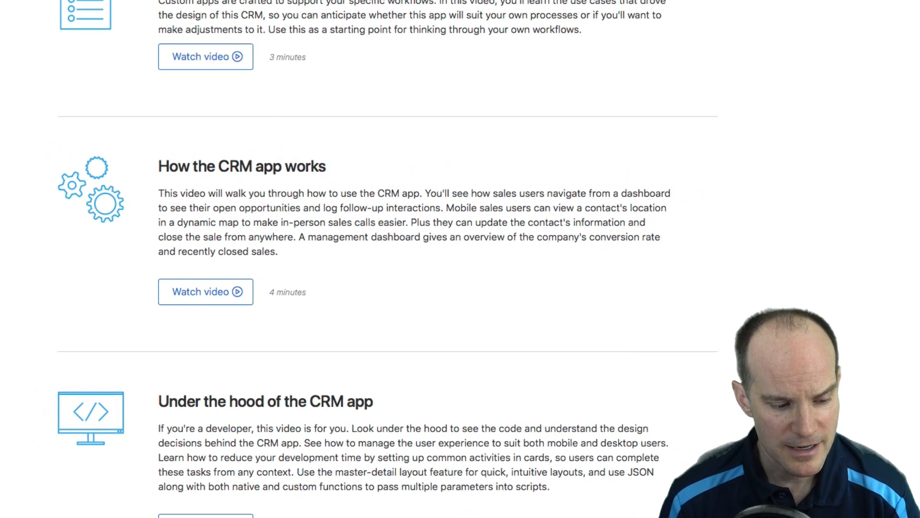
scroll(388, 259, "up", 2)
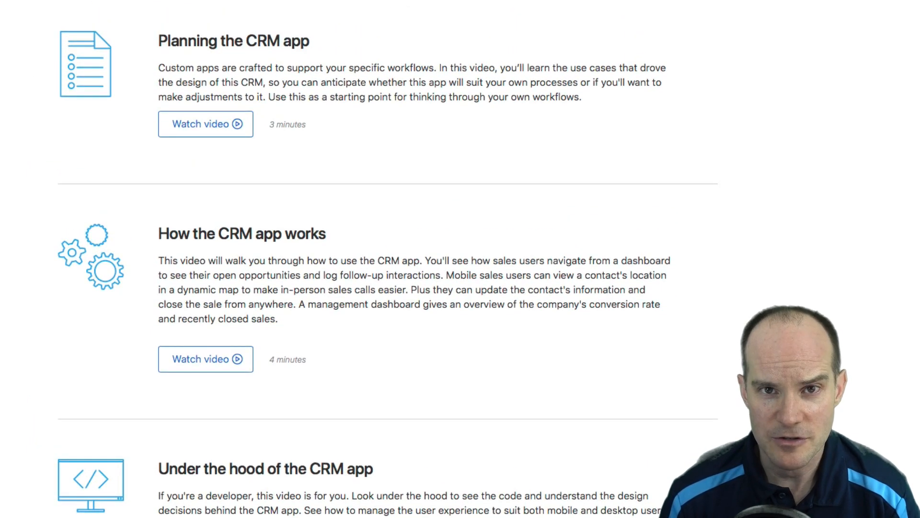
scroll(389, 258, "up", 4)
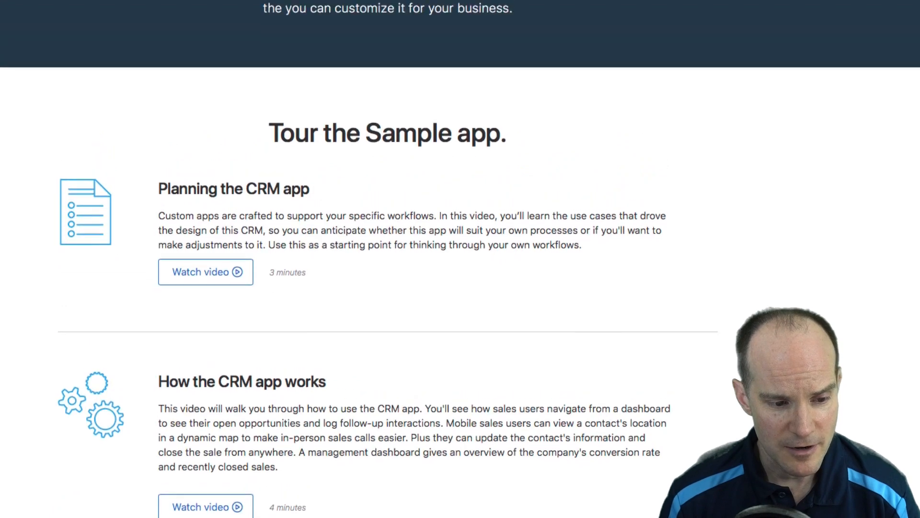
scroll(389, 259, "up", 4)
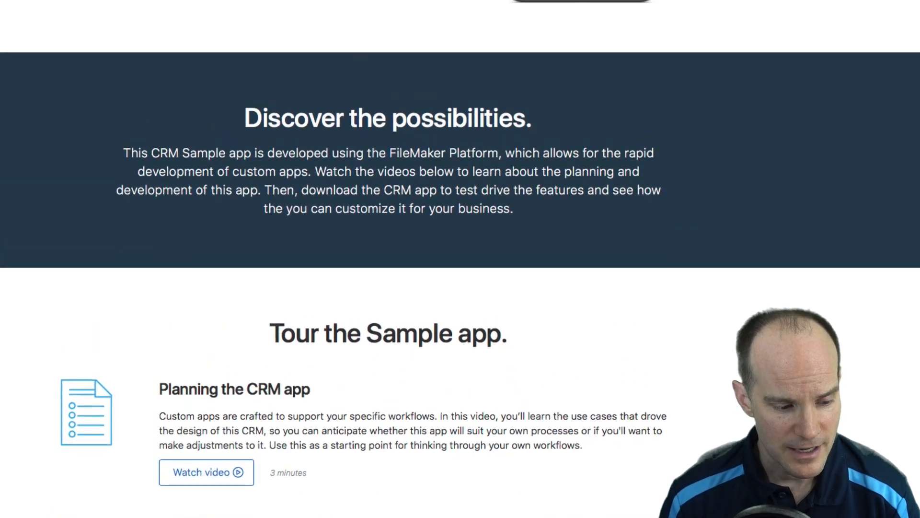
scroll(388, 259, "up", 5)
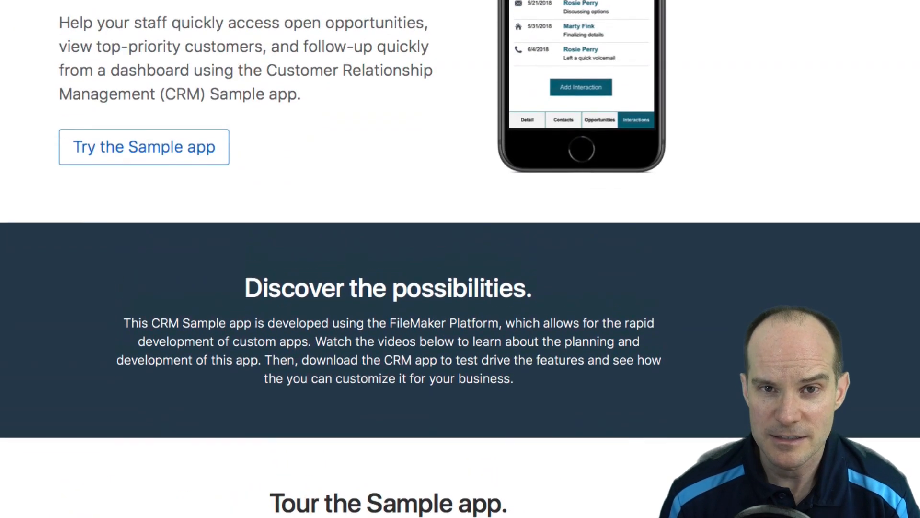
scroll(460, 259, "up", 2)
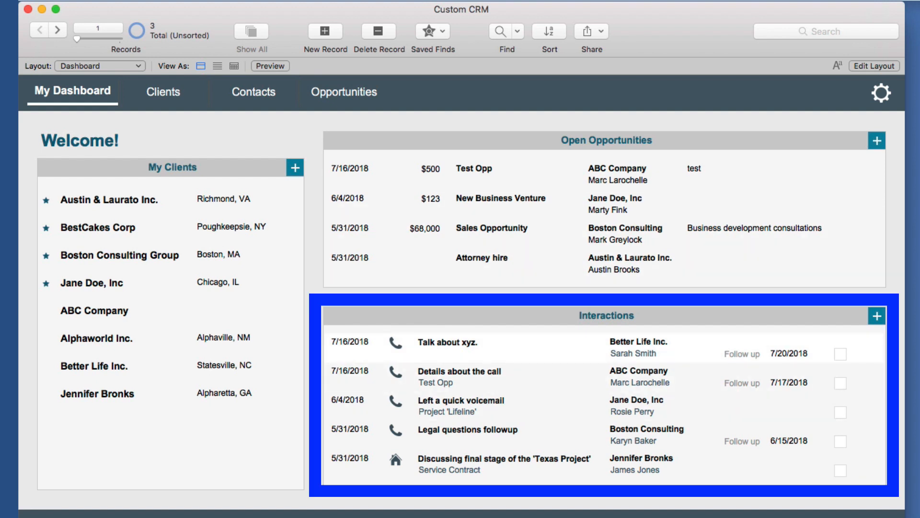
left_click(448, 342)
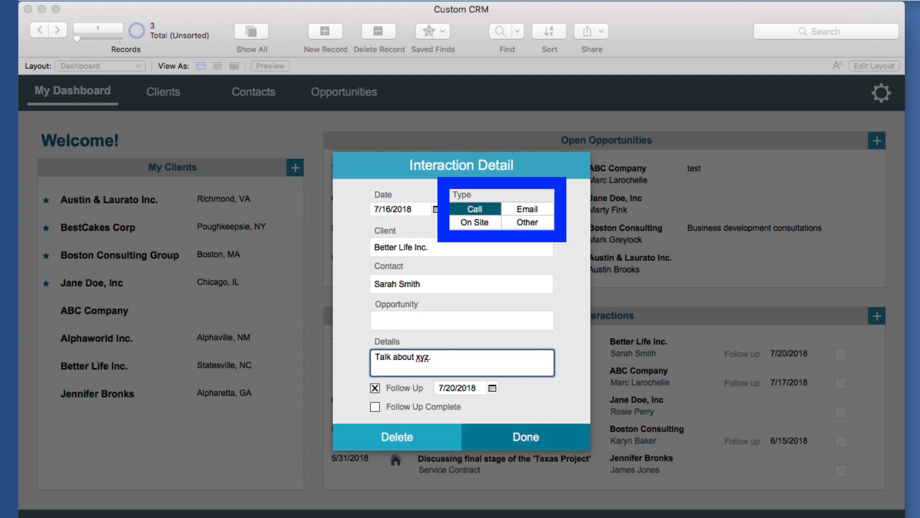
left_click(526, 436)
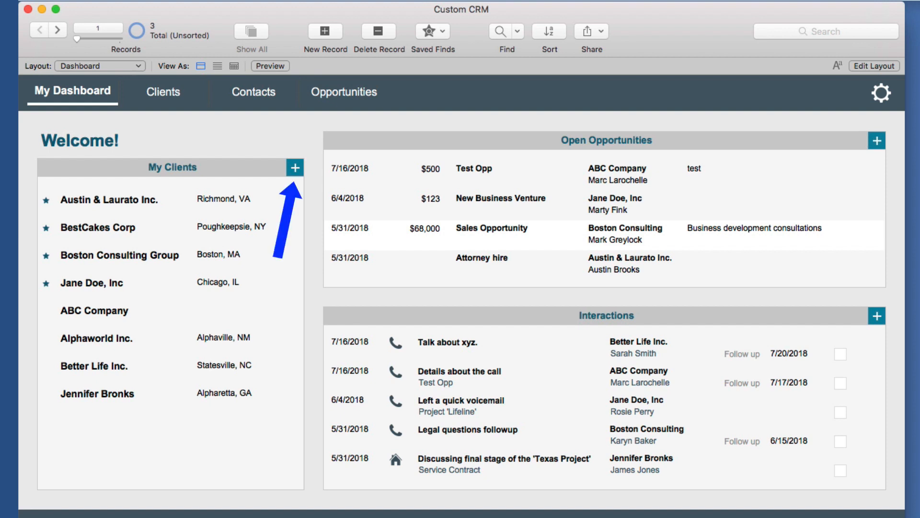
left_click(295, 167)
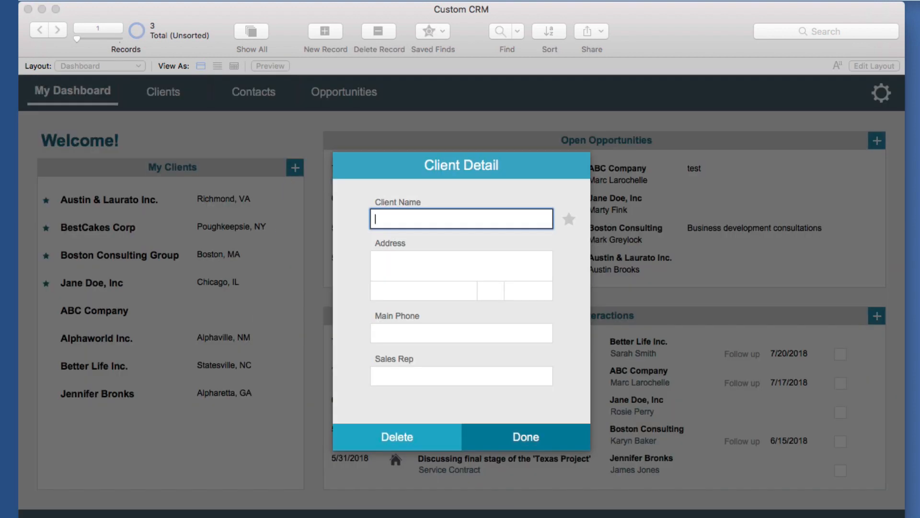
Enter the client name 'Productive Computing, Inc.' and the client's phone number
type("Productive Computing, Inc.")
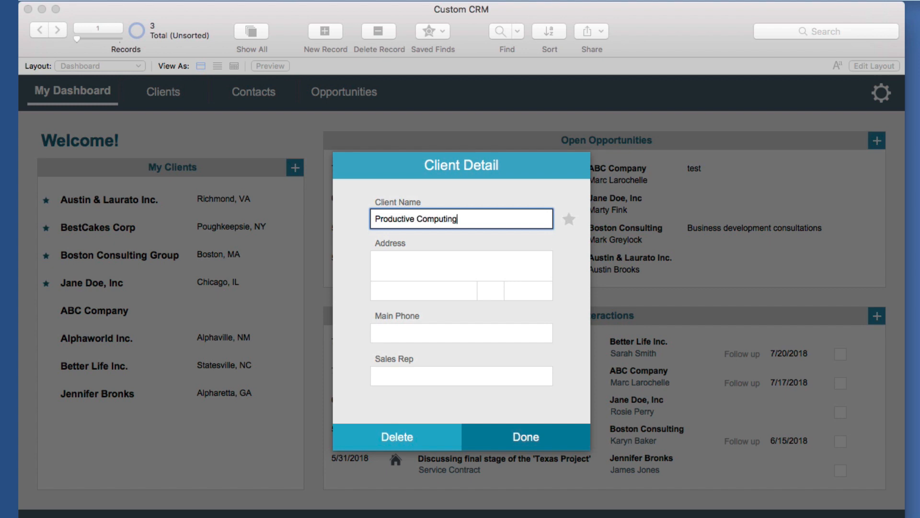
key("Tab")
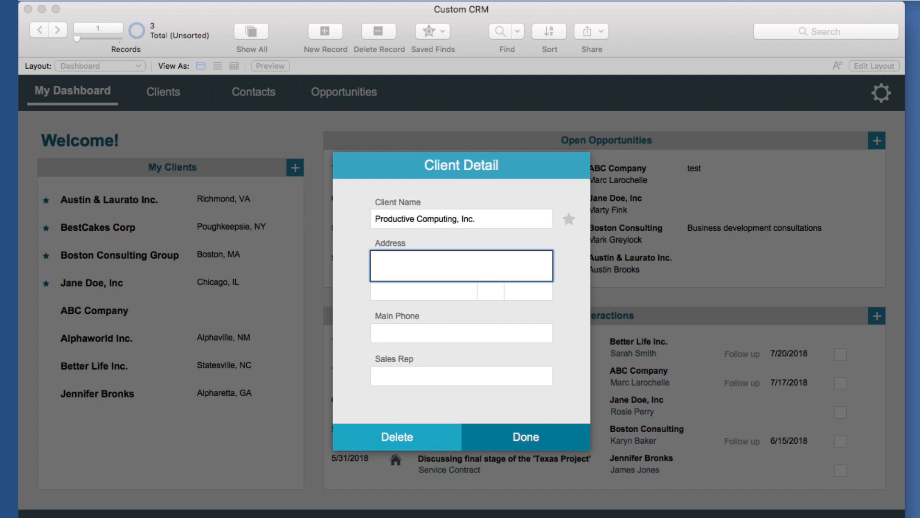
key("Tab")
key("Tab")
key("Tab")
key("Tab")
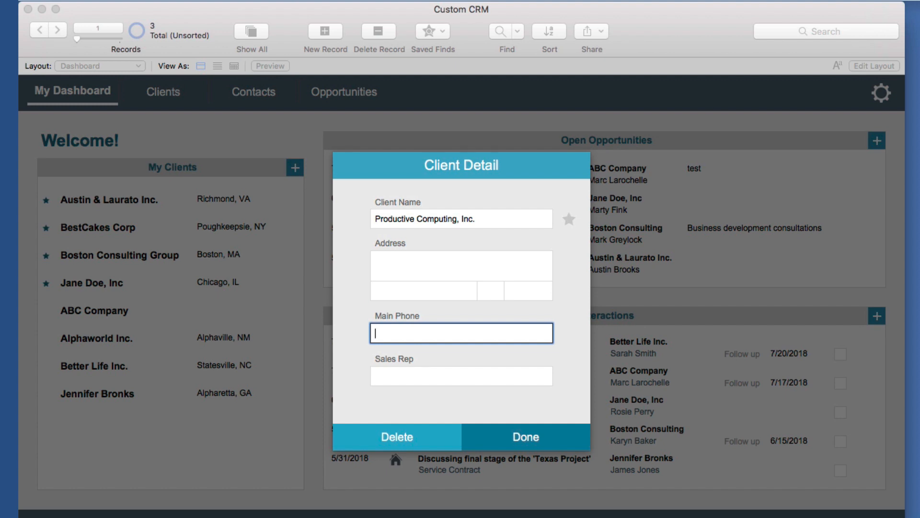
key("Tab")
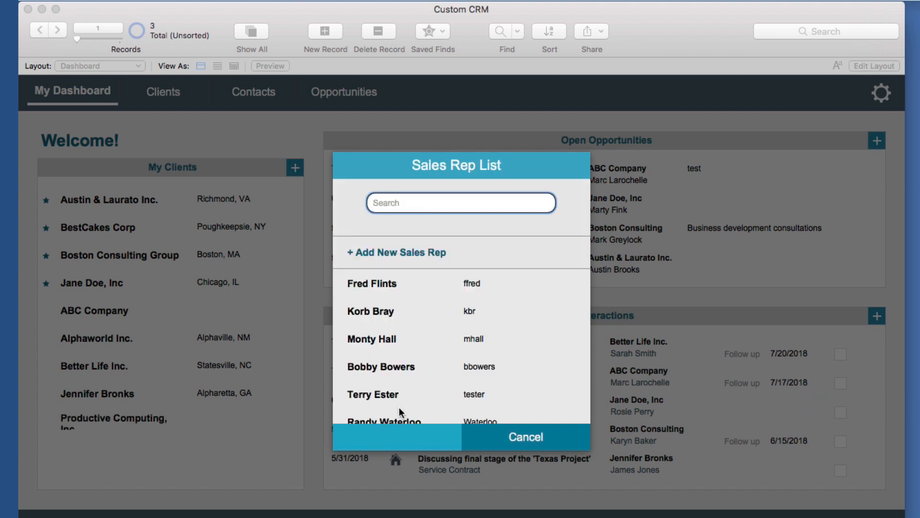
Assign the chosen sales rep, save the client, and open its Client Detail record
type("glen")
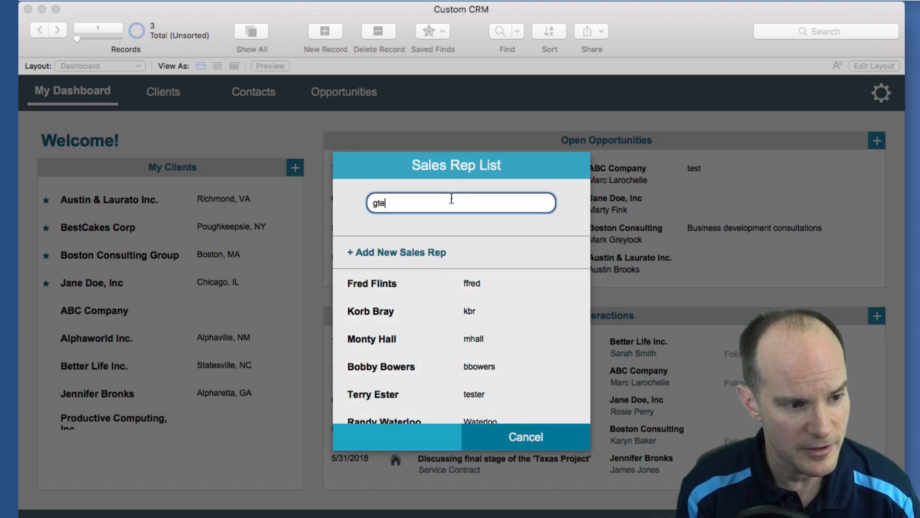
key("BackSpace")
key("BackSpace")
key("BackSpace")
key("BackSpace")
type("terry")
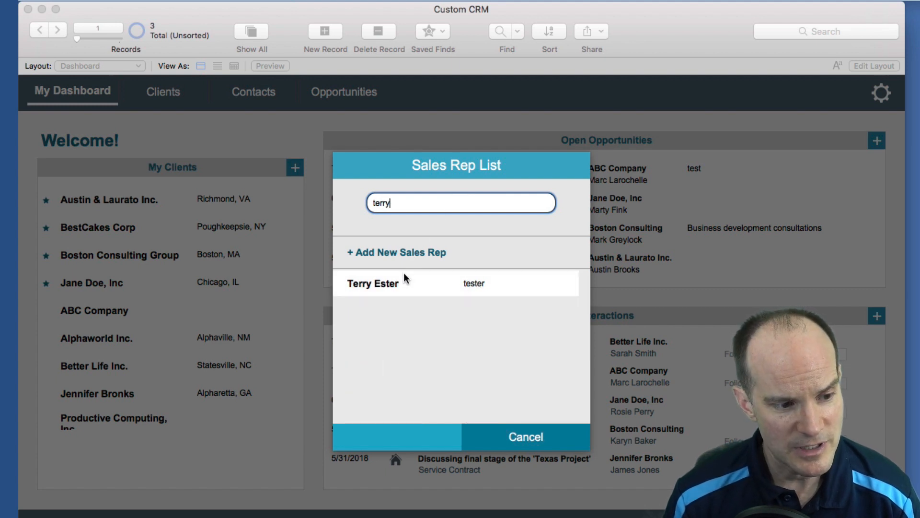
left_click(405, 278)
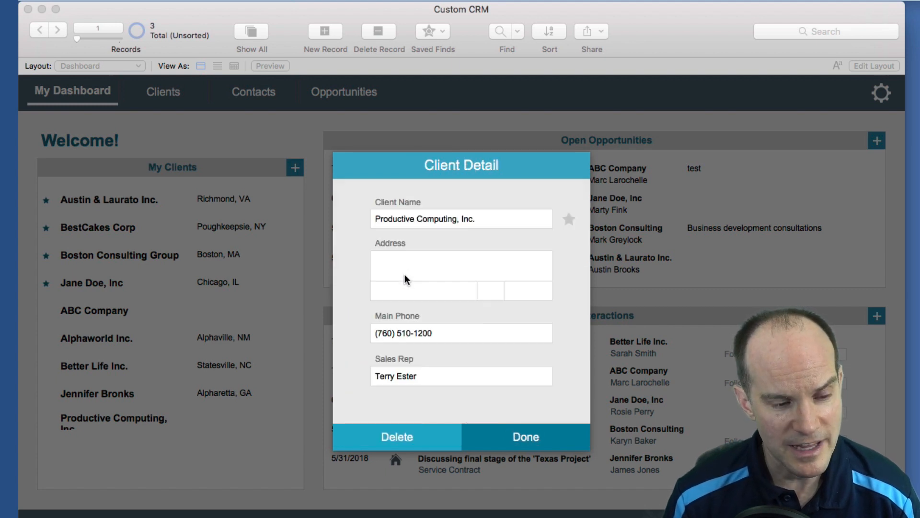
left_click(547, 439)
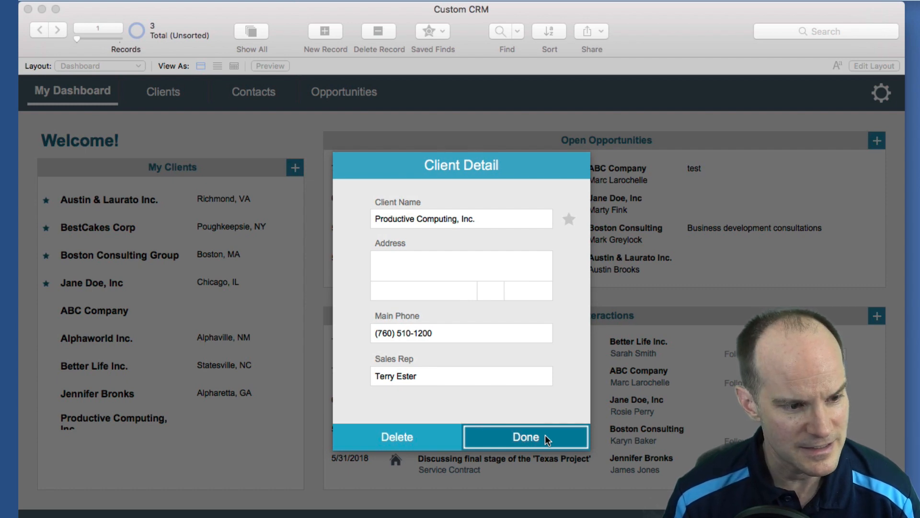
left_click(547, 440)
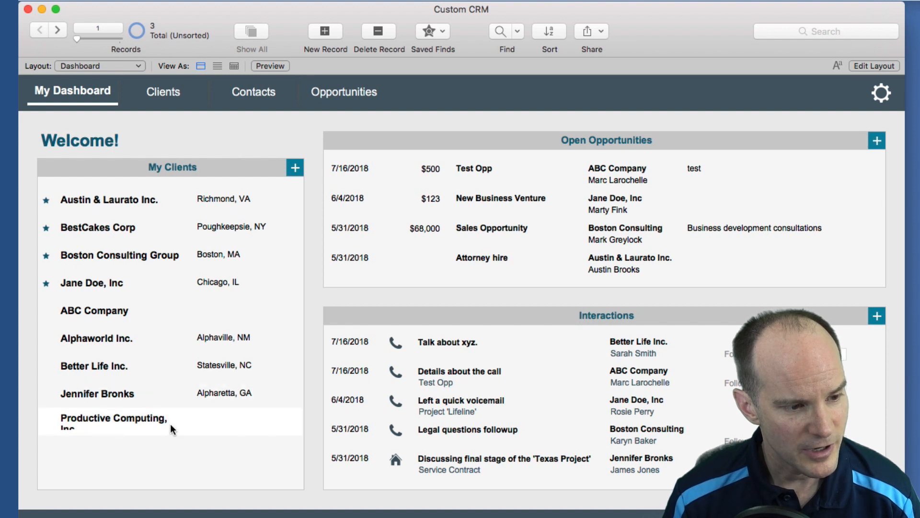
left_click(125, 425)
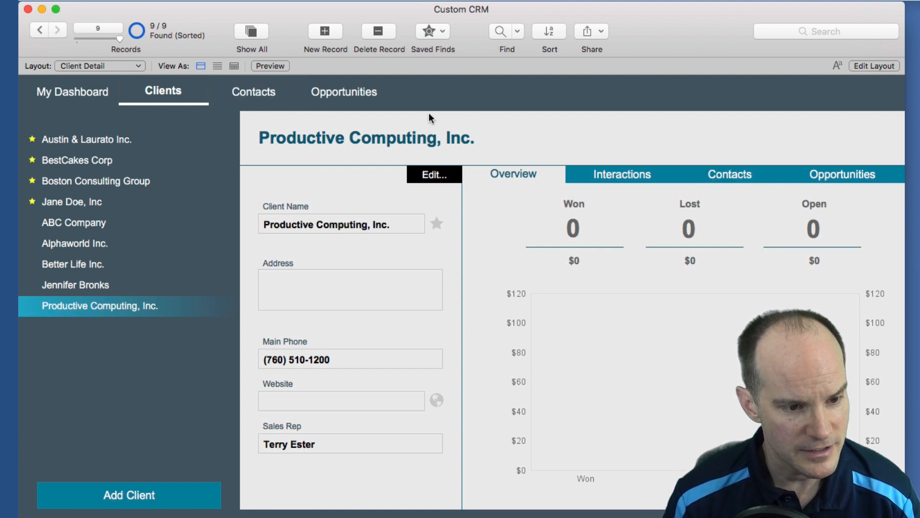
Add a new contact with the person's first and last name and title President
left_click(752, 176)
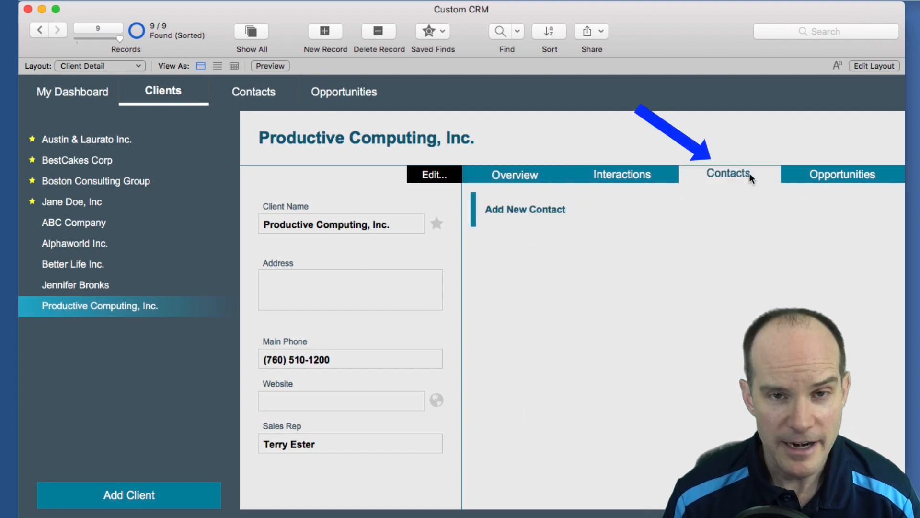
left_click(515, 211)
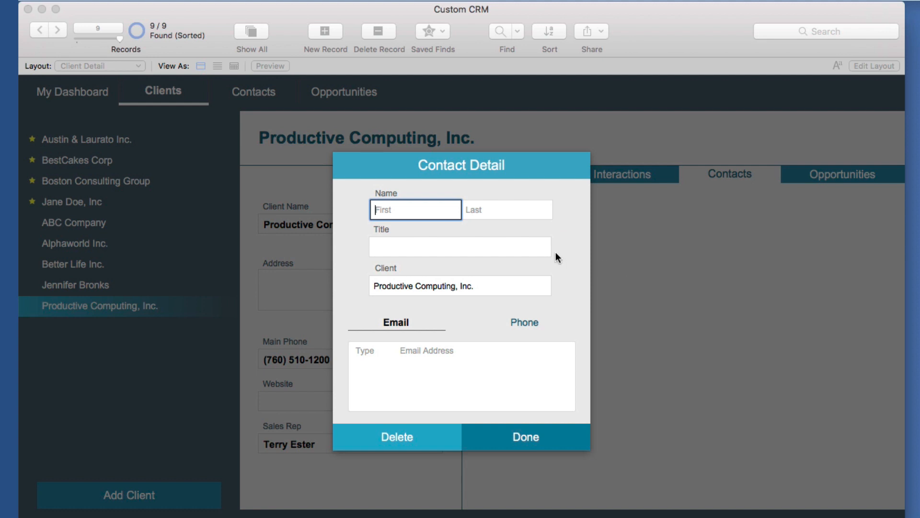
key("Tab")
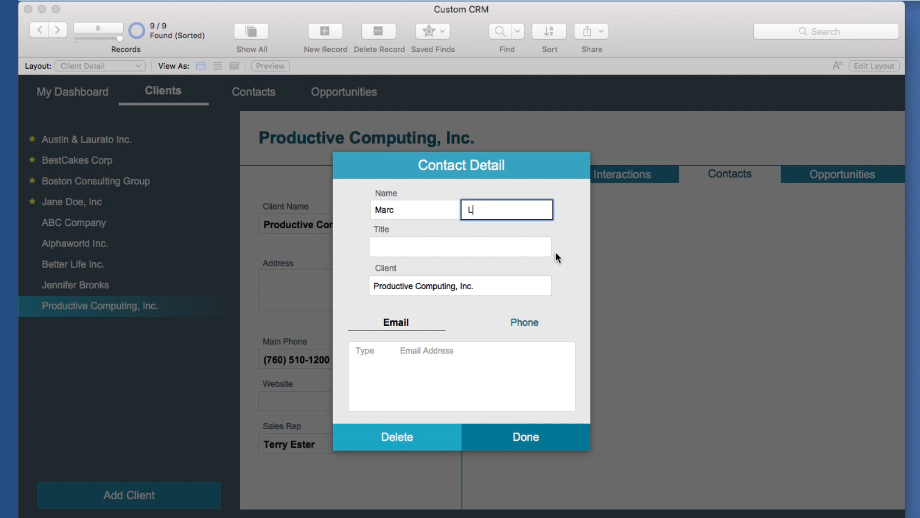
key("Tab")
type("President")
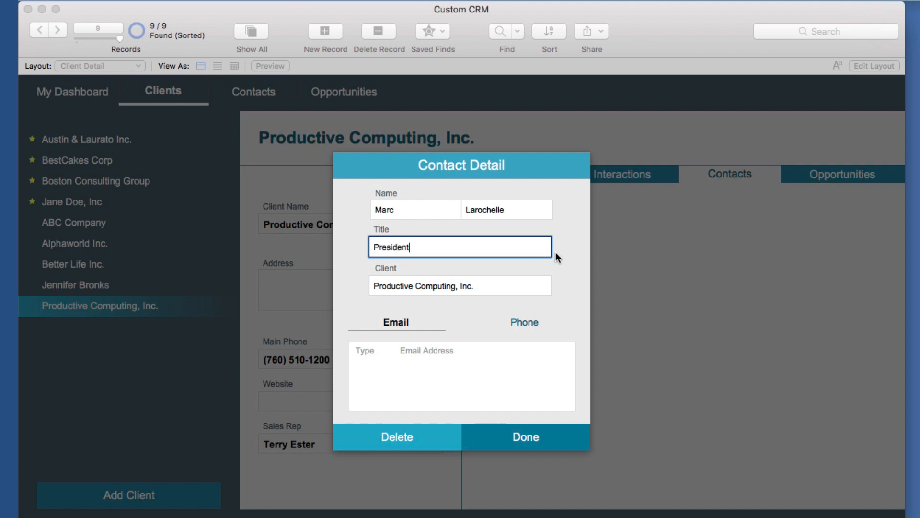
key("Tab")
key("Tab")
Set the email type to Work and enter the contact's Work phone number
left_click(379, 349)
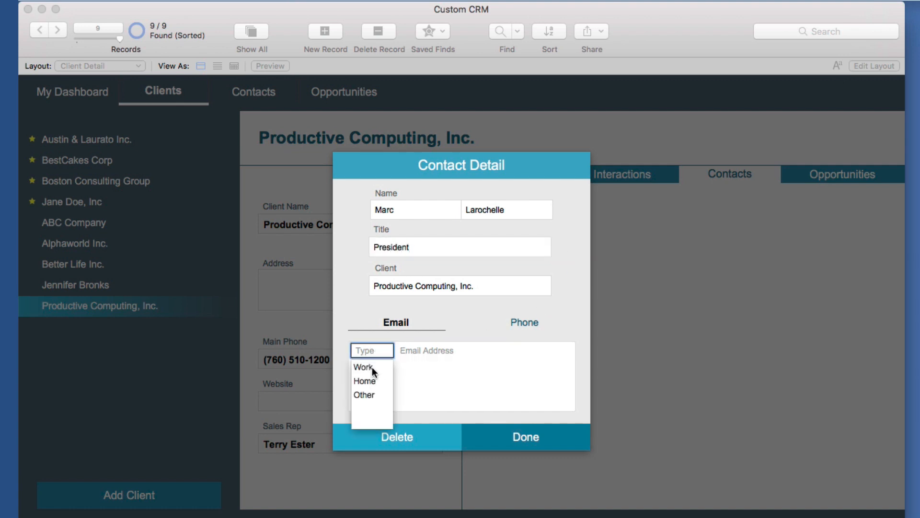
left_click(372, 367)
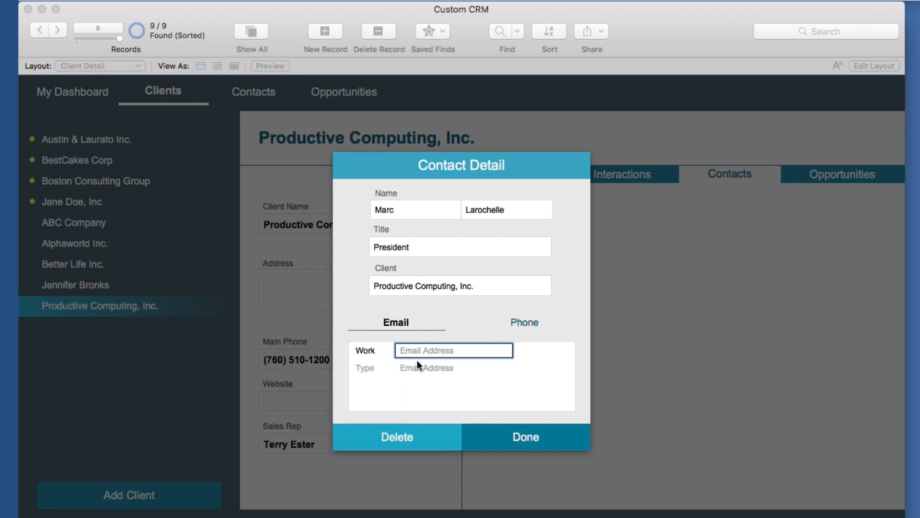
left_click(524, 322)
left_click(375, 355)
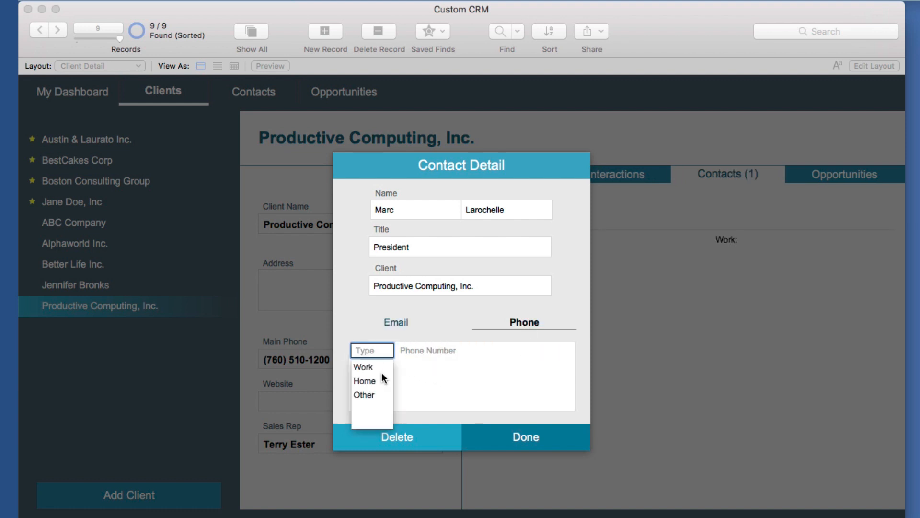
left_click(378, 367)
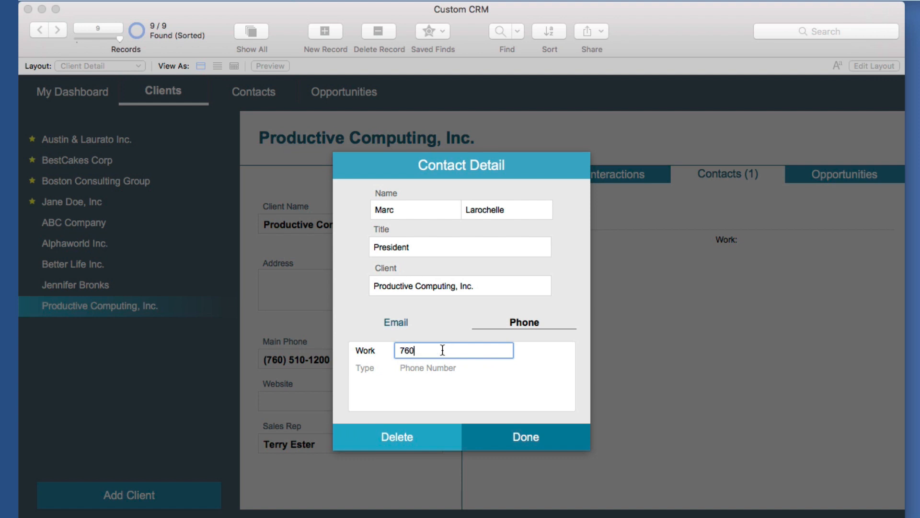
key("Tab")
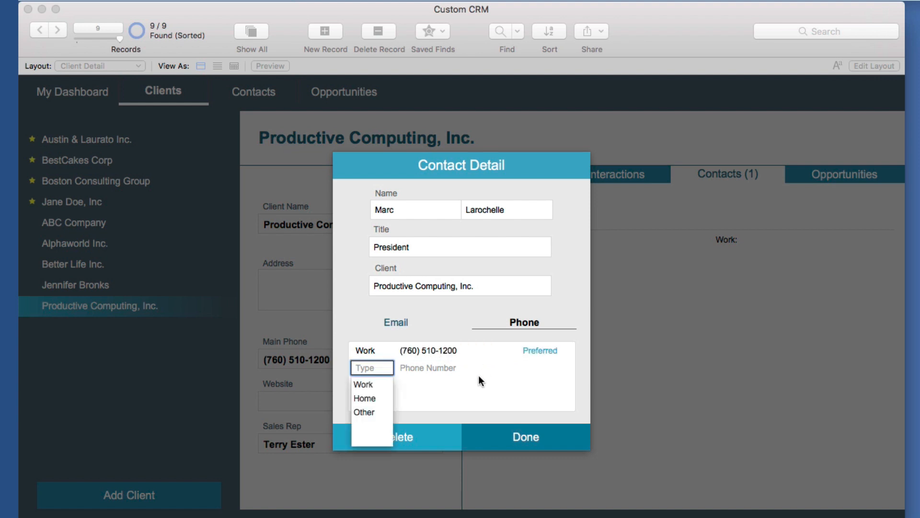
Enter the contact's Work email address
left_click(460, 329)
left_click(400, 329)
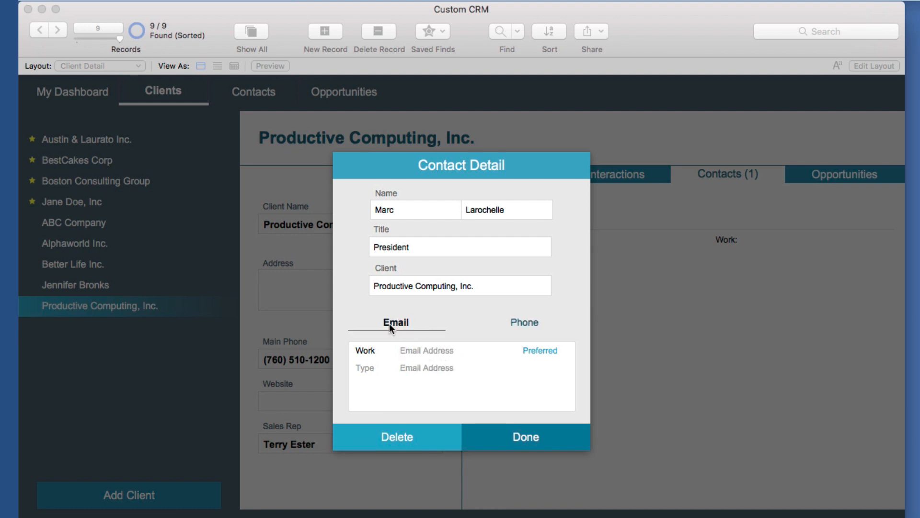
left_click(429, 350)
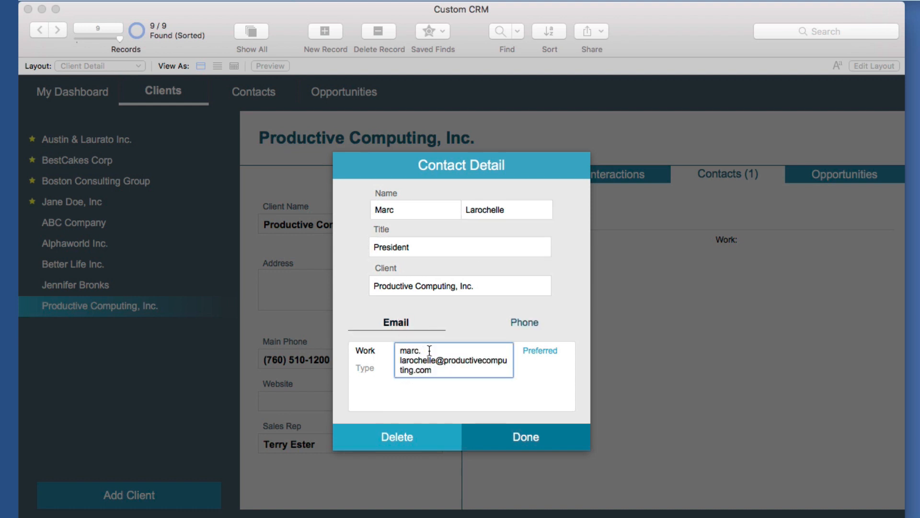
key("Tab")
left_click(470, 347)
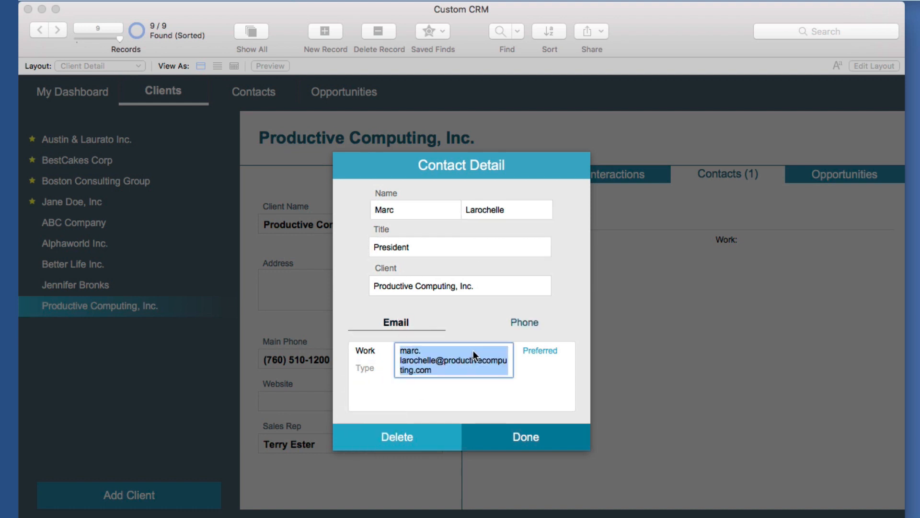
Save the contact, view its record, then go to the Opportunities page
left_click(540, 443)
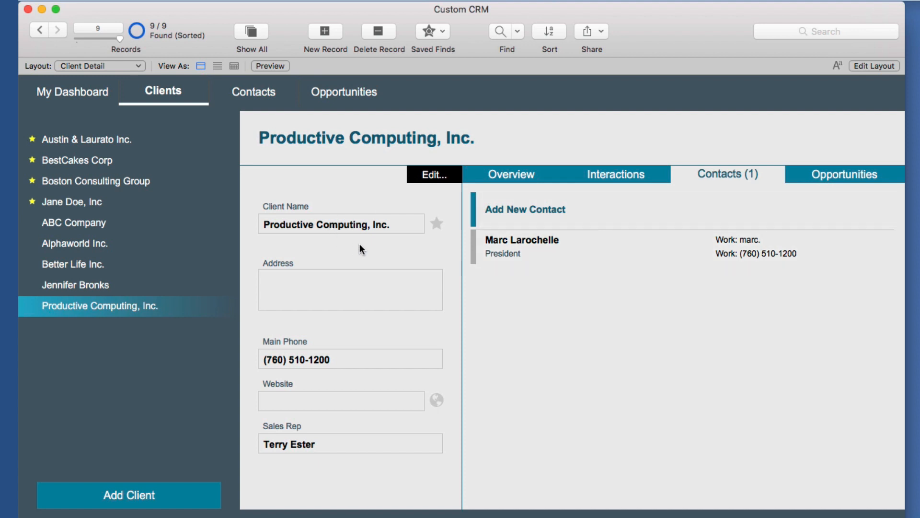
left_click(535, 250)
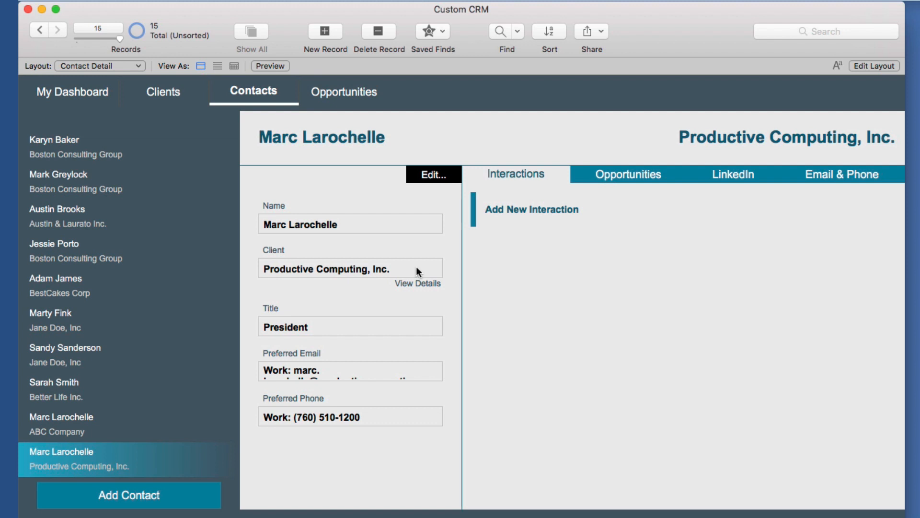
left_click(345, 94)
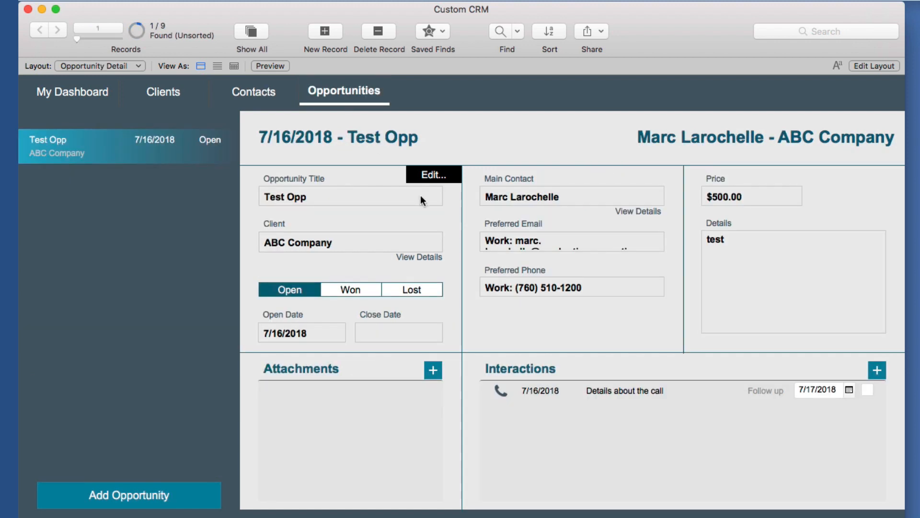
Create opportunity 'Dev Custom FileMaker Solution' for Productive Computing, Inc. with the client's contact
left_click(157, 499)
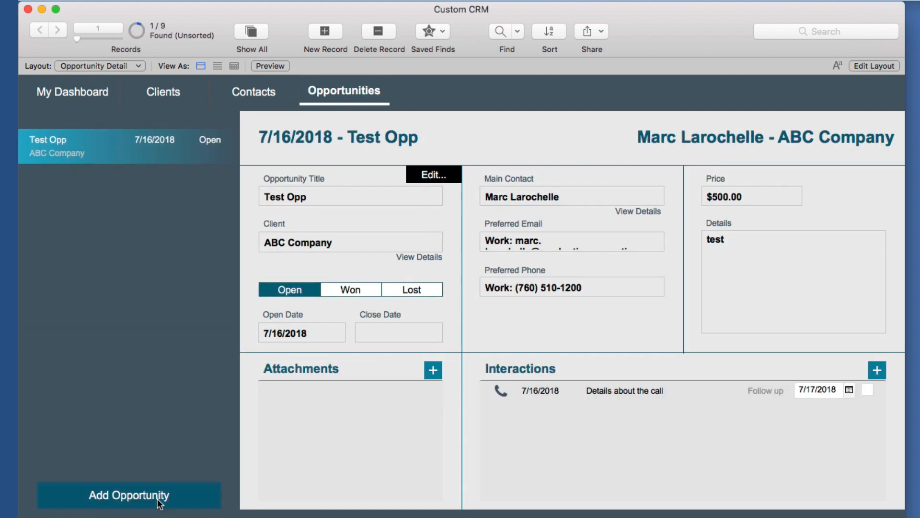
type("De")
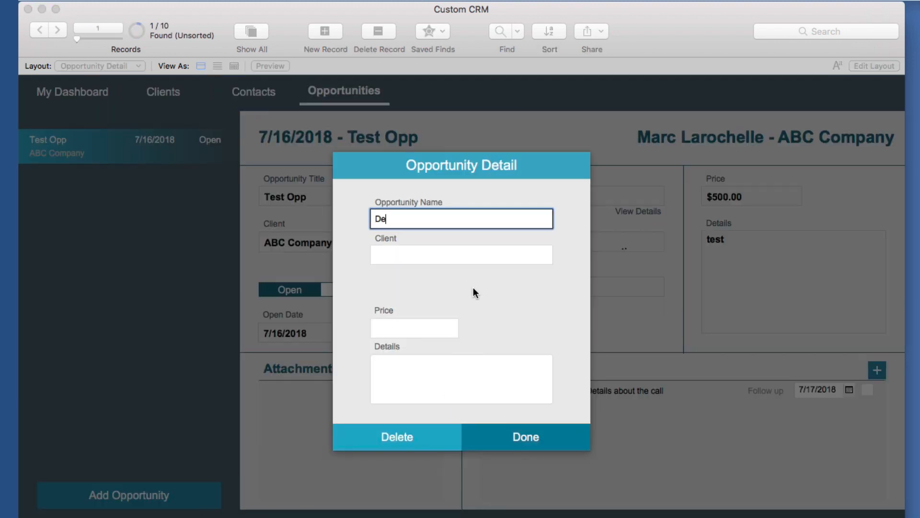
type("v Custom FileMaker Solution")
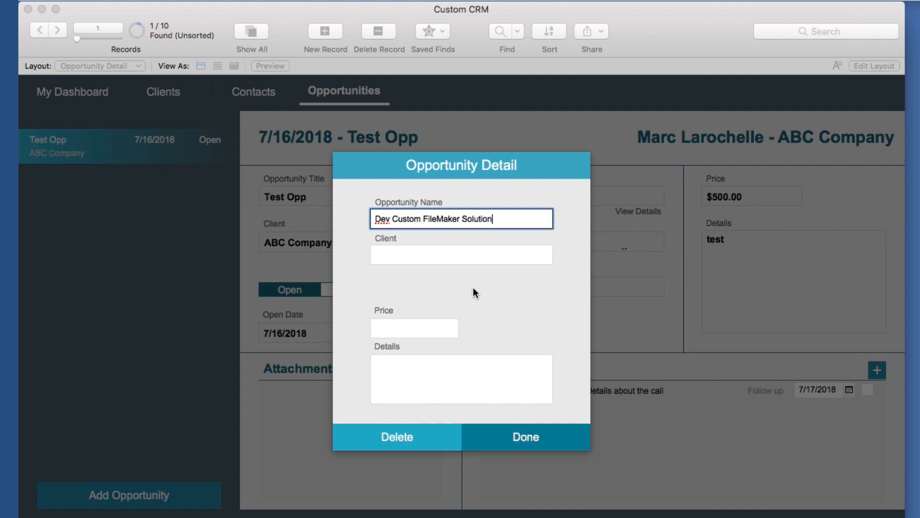
key("Tab")
left_click(464, 259)
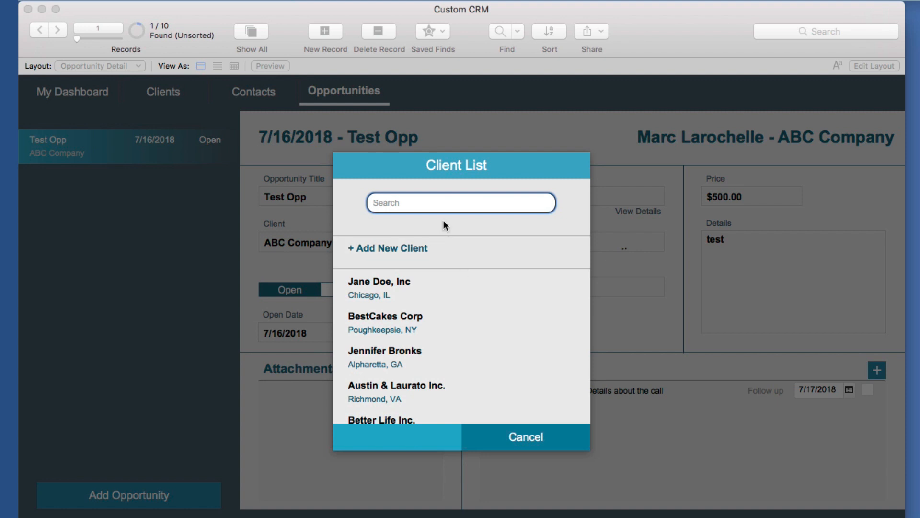
type("produc")
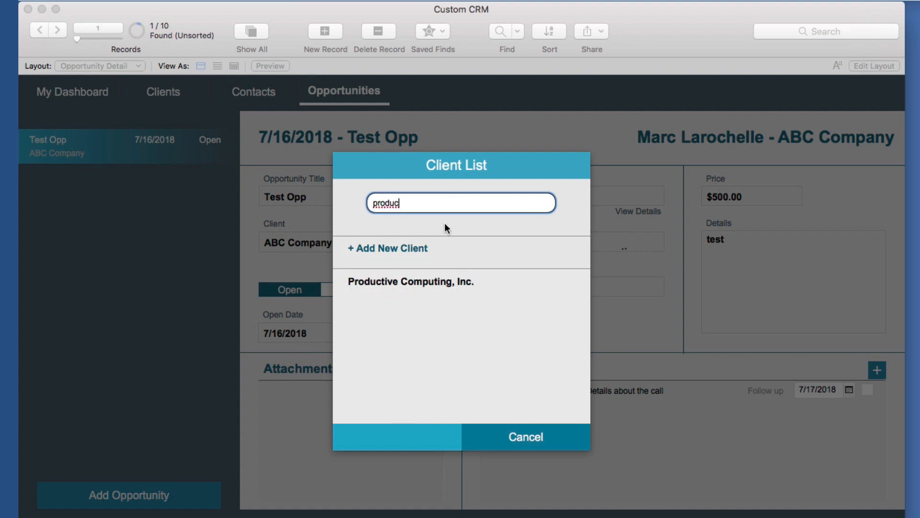
left_click(445, 282)
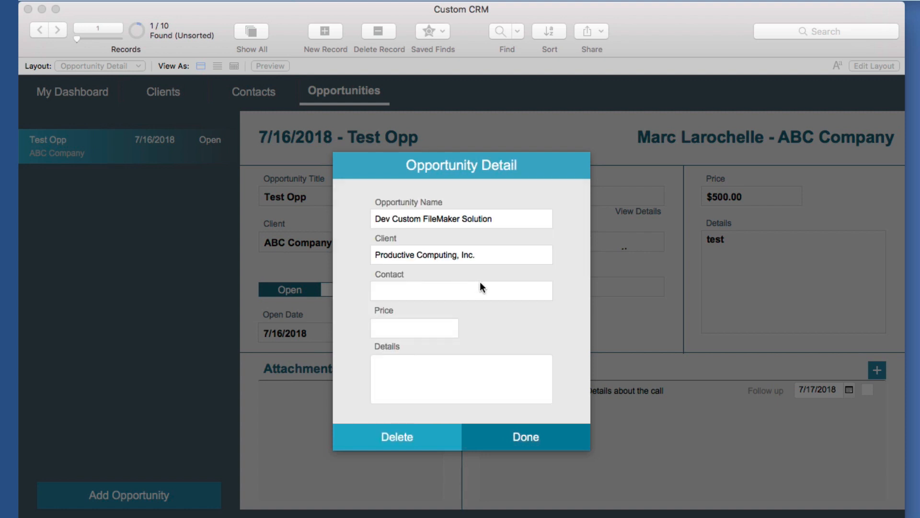
left_click(420, 294)
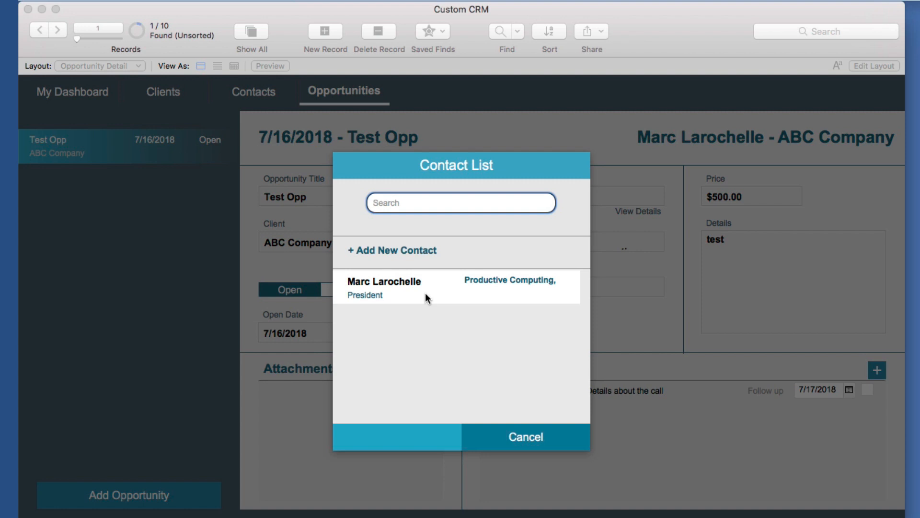
left_click(426, 293)
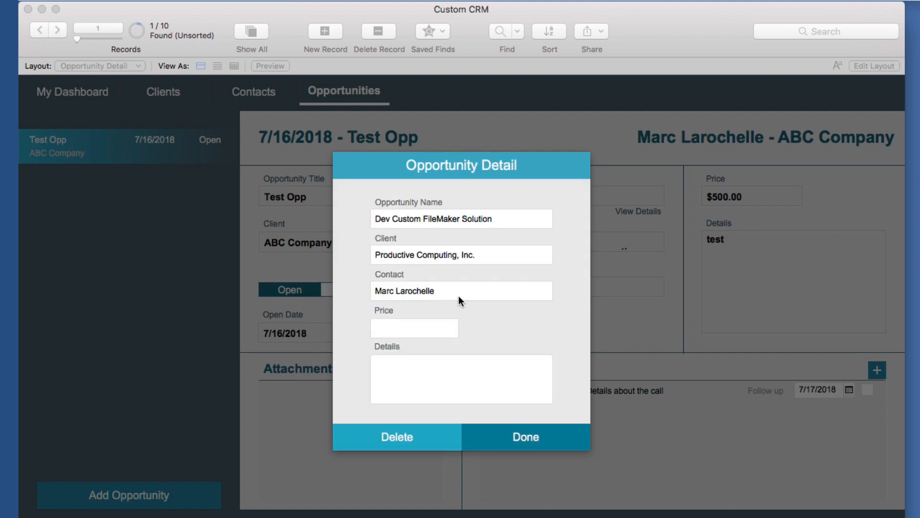
Set the opportunity price to 1500, details to 'Details', and save it
left_click(413, 327)
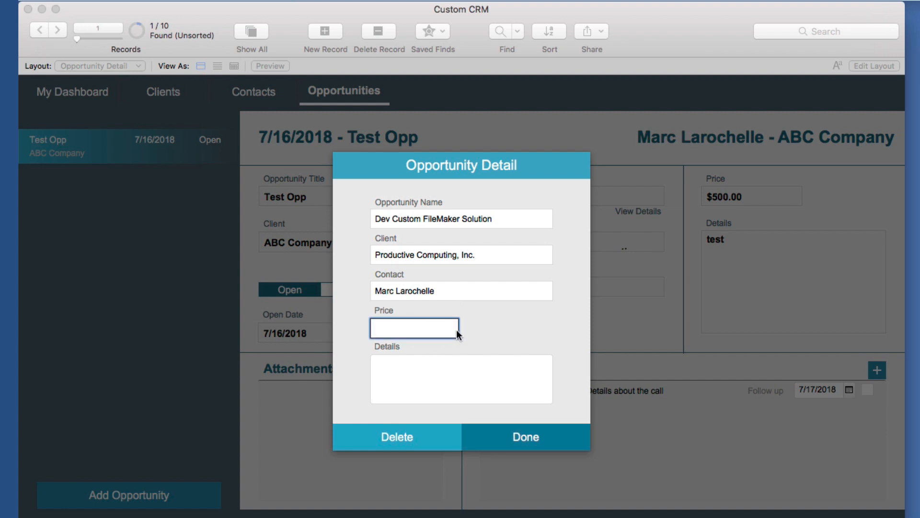
type("1500")
key("Tab")
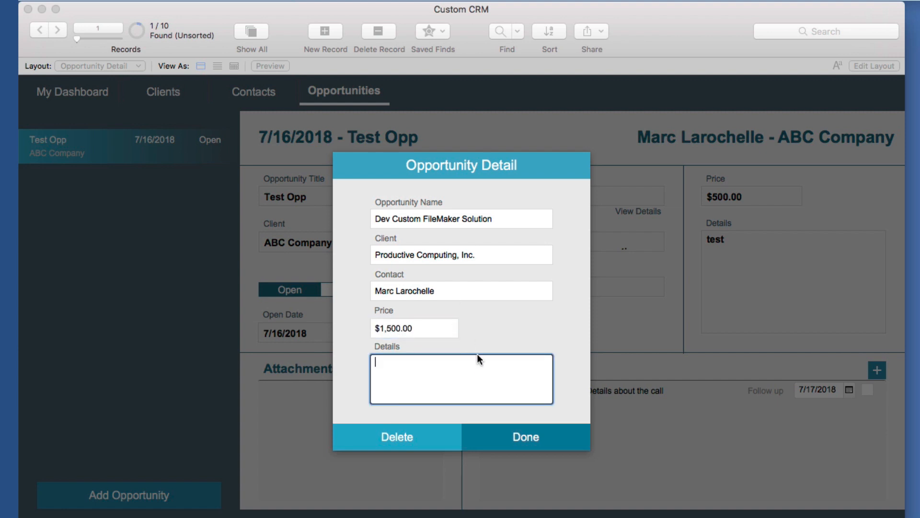
type("Details")
left_click(533, 439)
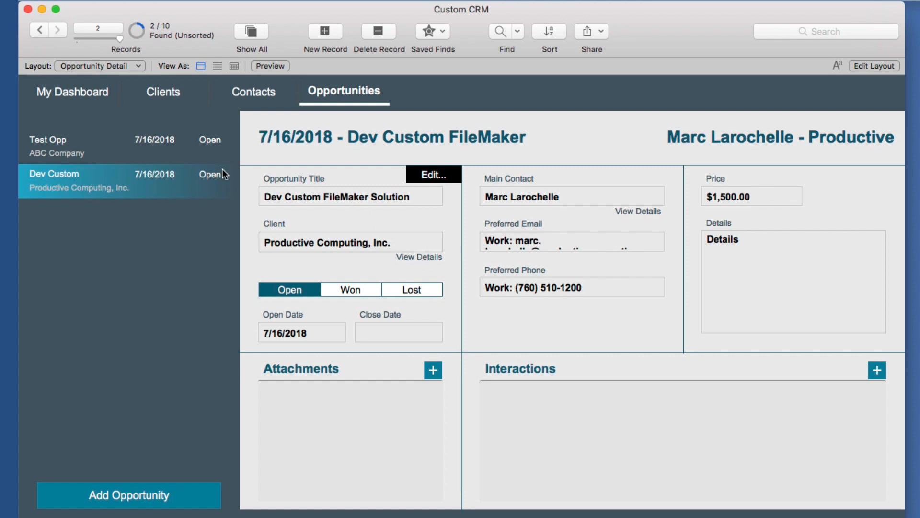
Find Dev Custom FileMaker Solution under the dashboard's Open Opportunities, open it, then view client records
left_click(99, 95)
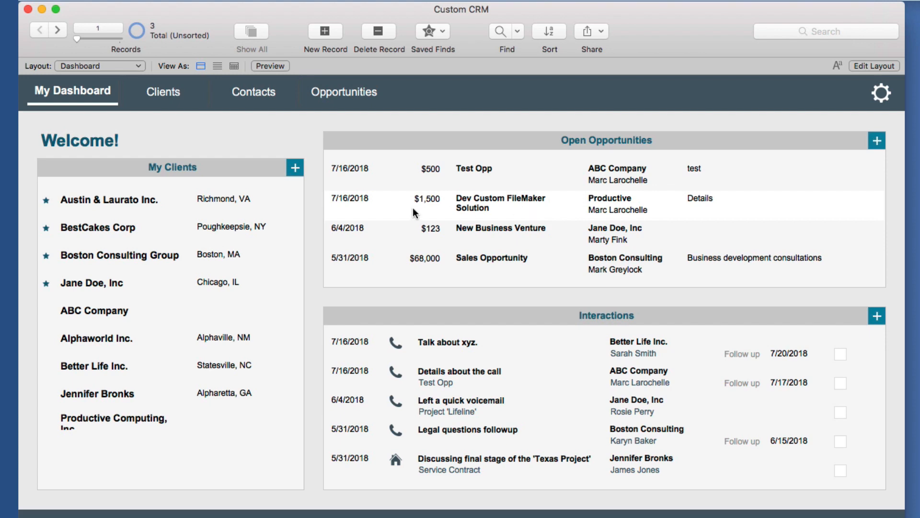
left_click(497, 209)
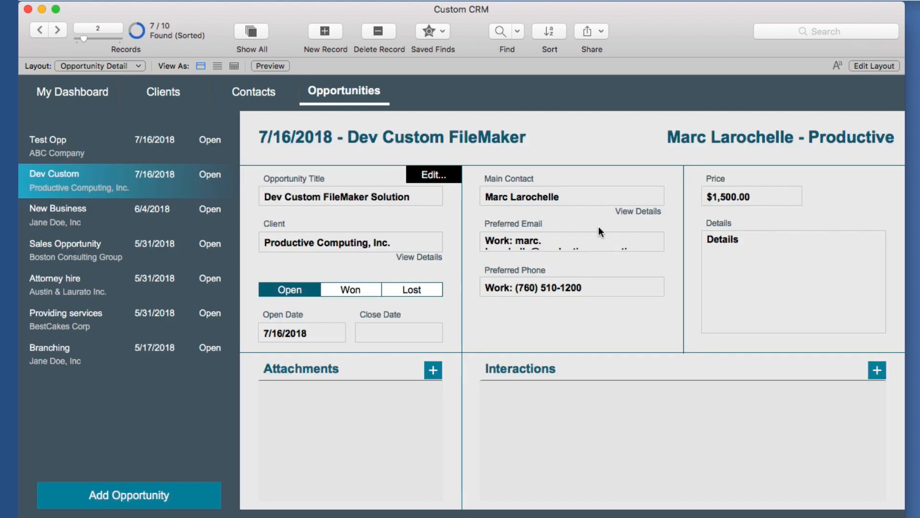
left_click(144, 95)
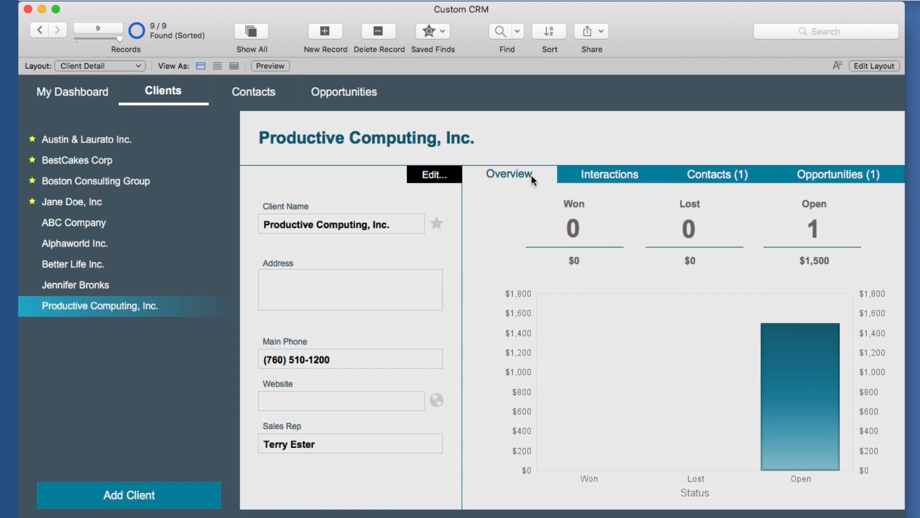
Review Productive Computing, Inc.'s Interactions, Contacts and Opportunities tabs, ending on Interactions
left_click(592, 176)
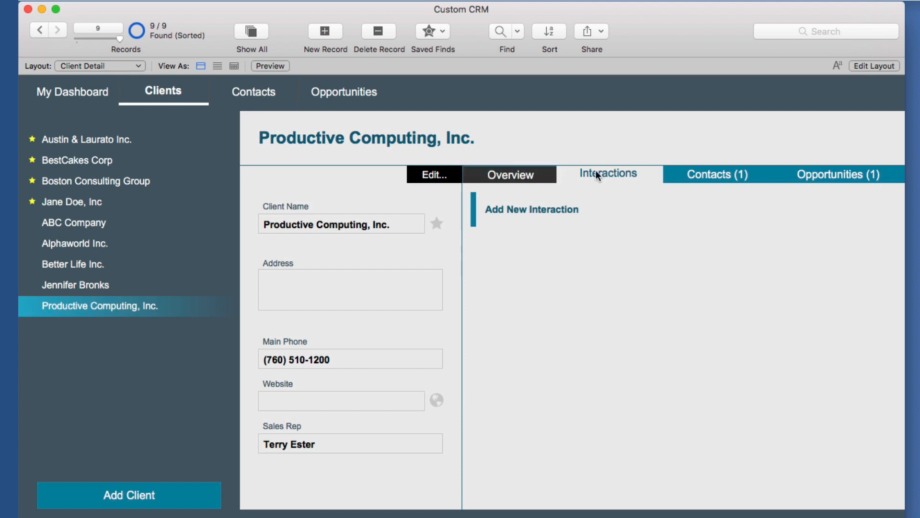
left_click(685, 176)
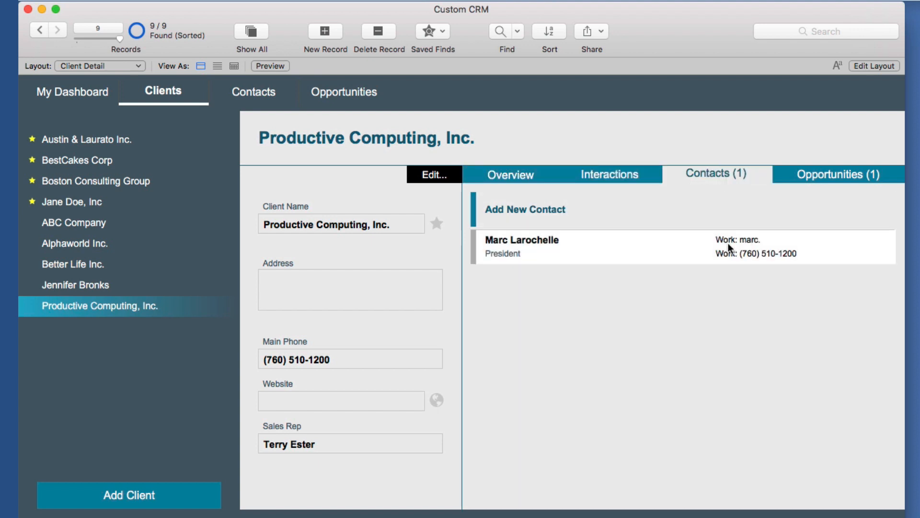
left_click(831, 181)
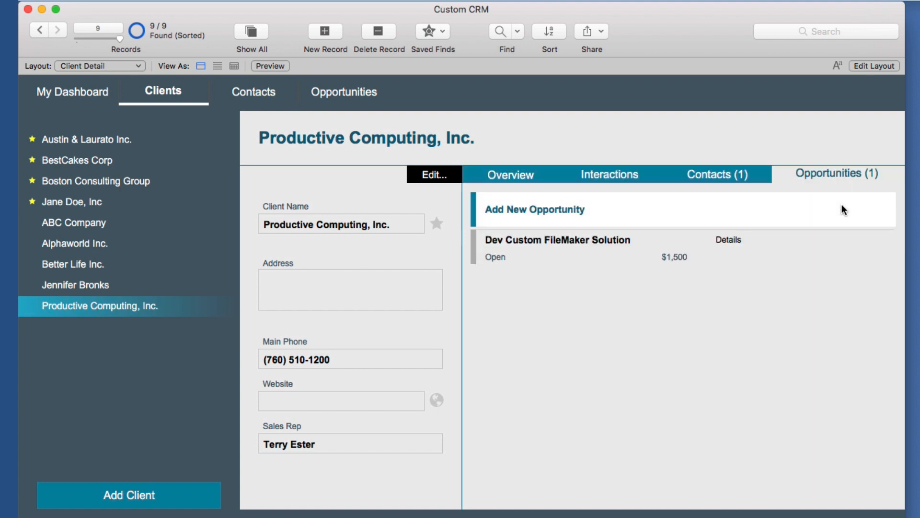
left_click(597, 180)
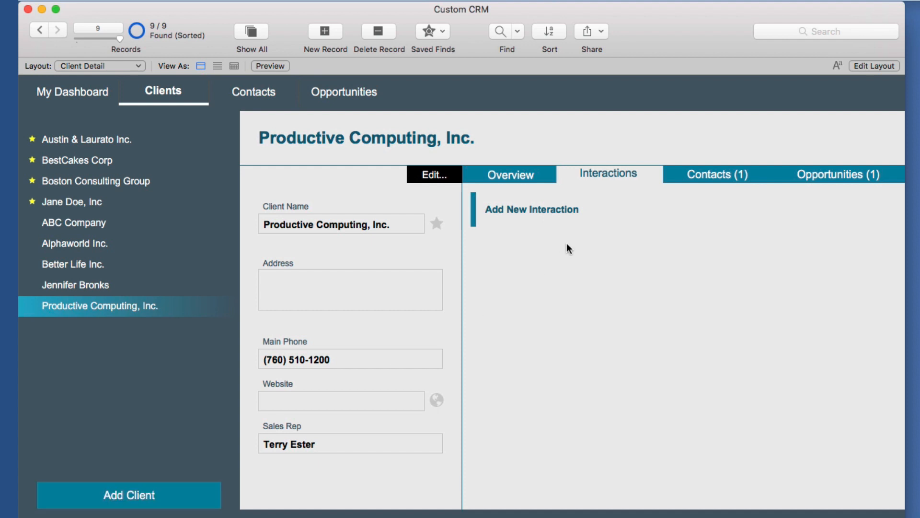
Start a Call interaction with the client's contact, linked to Dev Custom FileMaker Solution
left_click(578, 210)
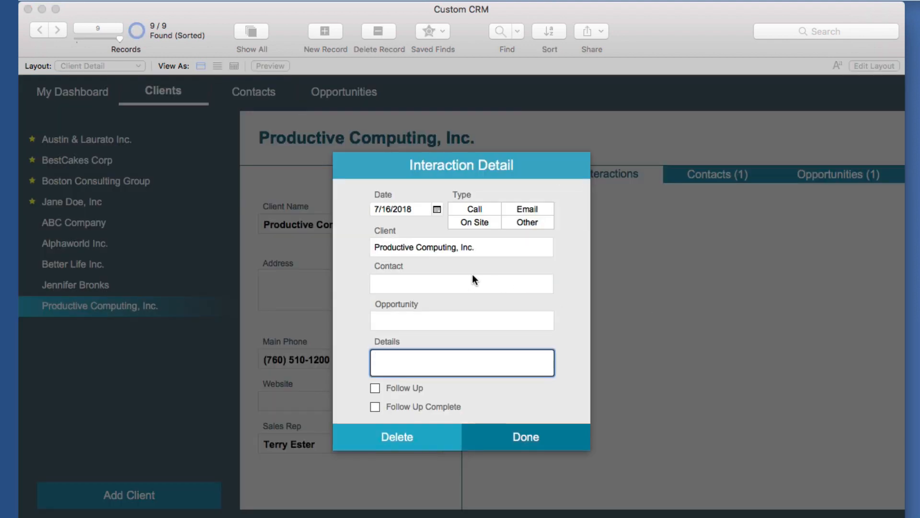
left_click(484, 210)
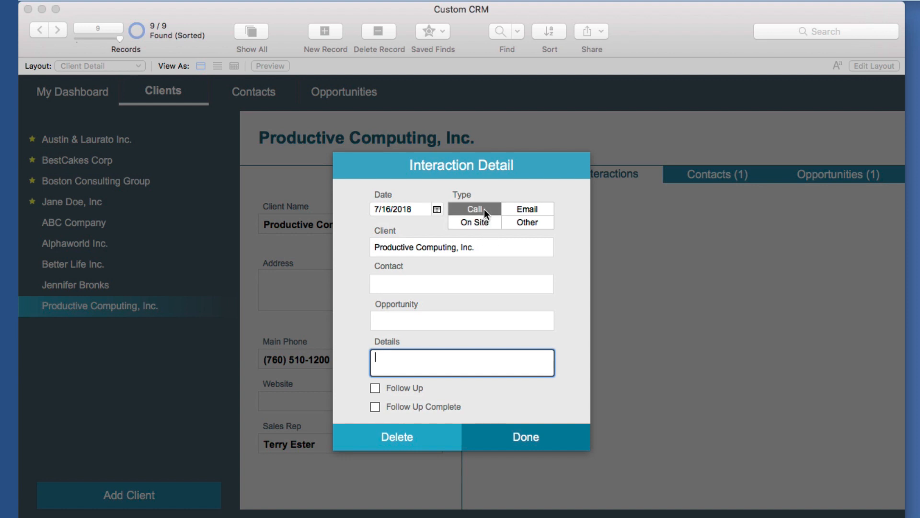
left_click(407, 284)
left_click(441, 289)
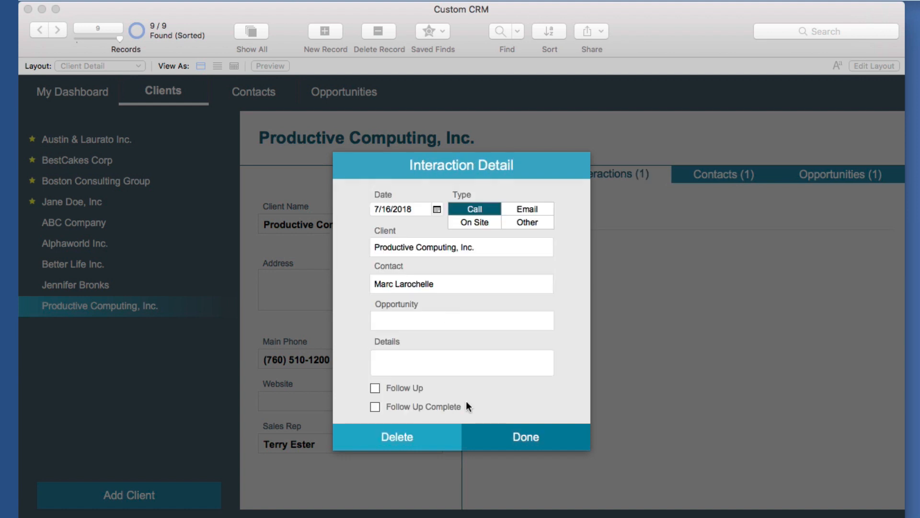
left_click(406, 319)
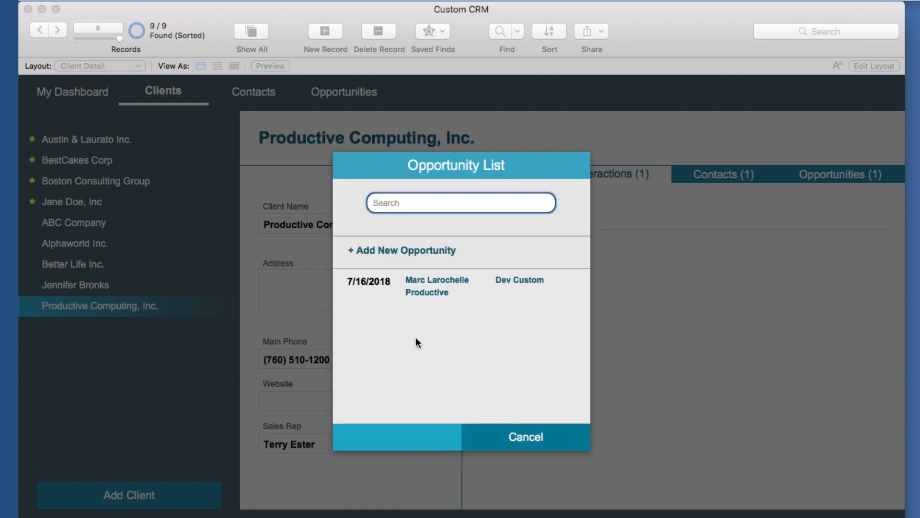
left_click(412, 292)
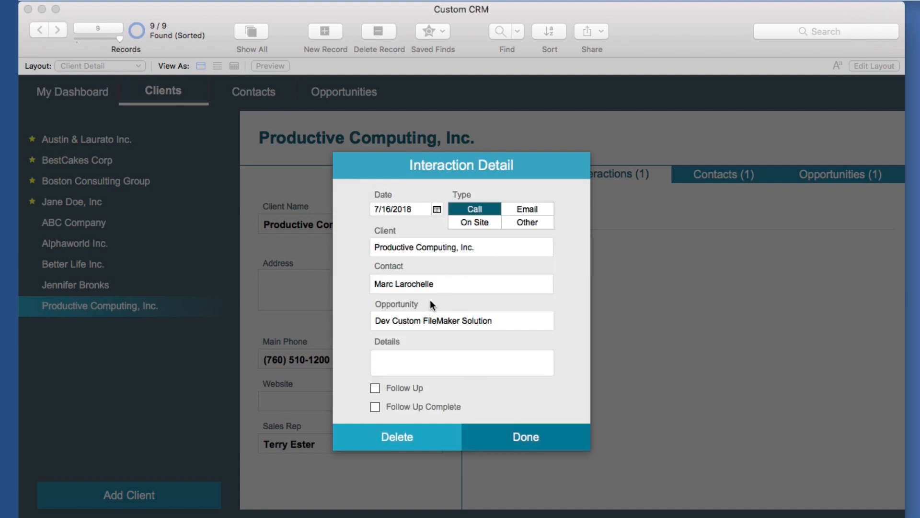
Add details 'Details of the call here.', a 7/20/2018 follow-up, and save
left_click(404, 356)
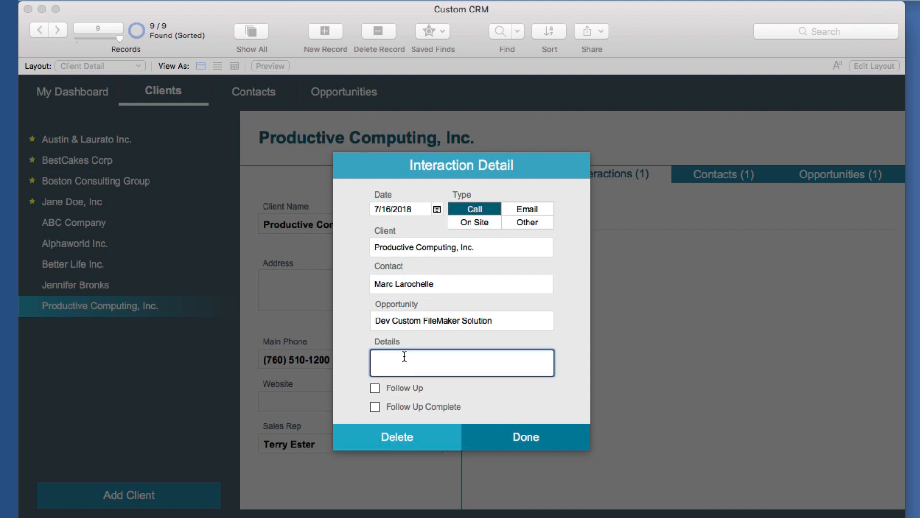
type("Details of the call here.")
left_click(389, 389)
left_click(487, 391)
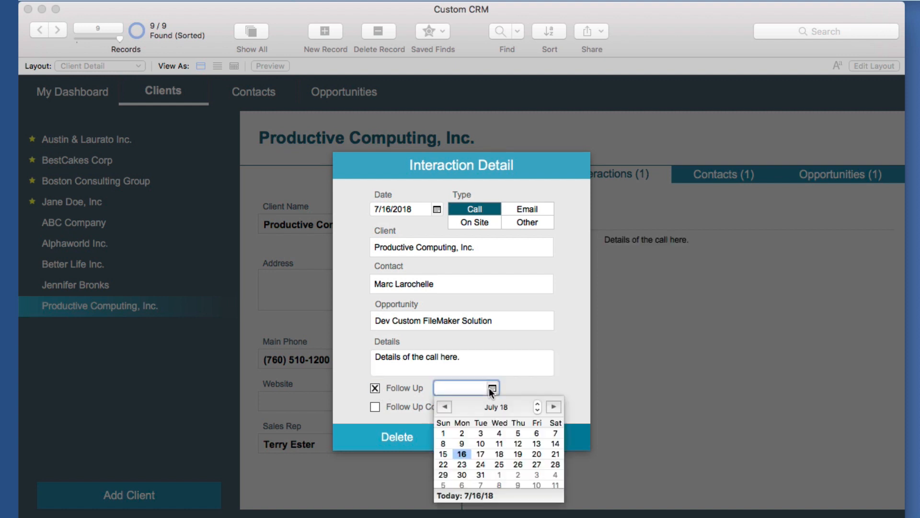
left_click(537, 455)
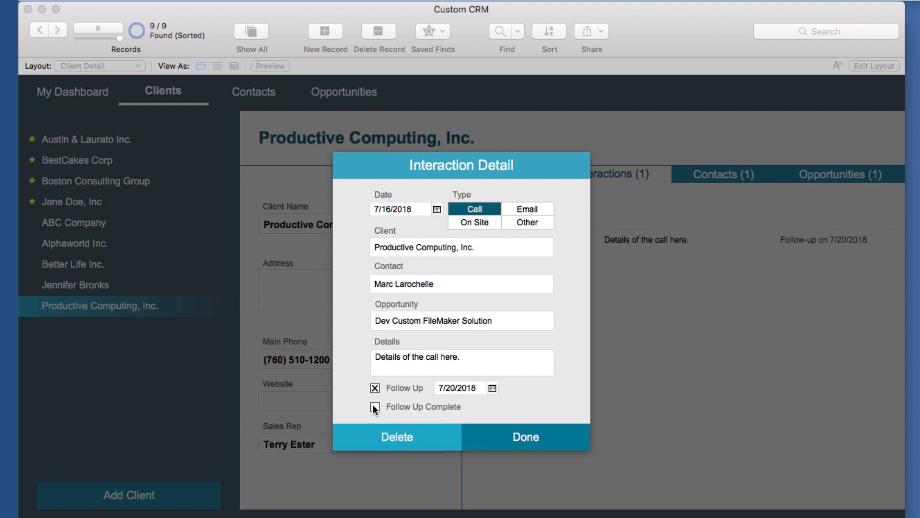
left_click(525, 436)
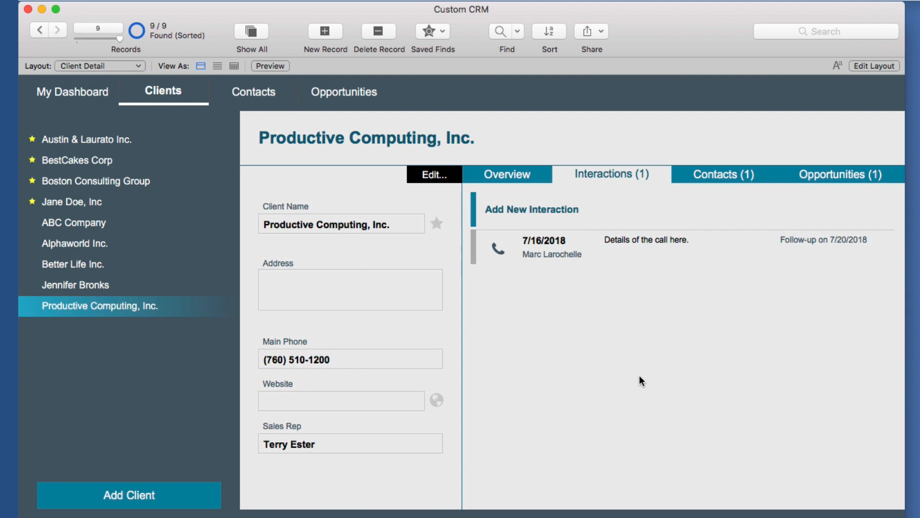
Open the 'Details of the call here.' interaction from the dashboard and check Follow Up Complete
left_click(92, 87)
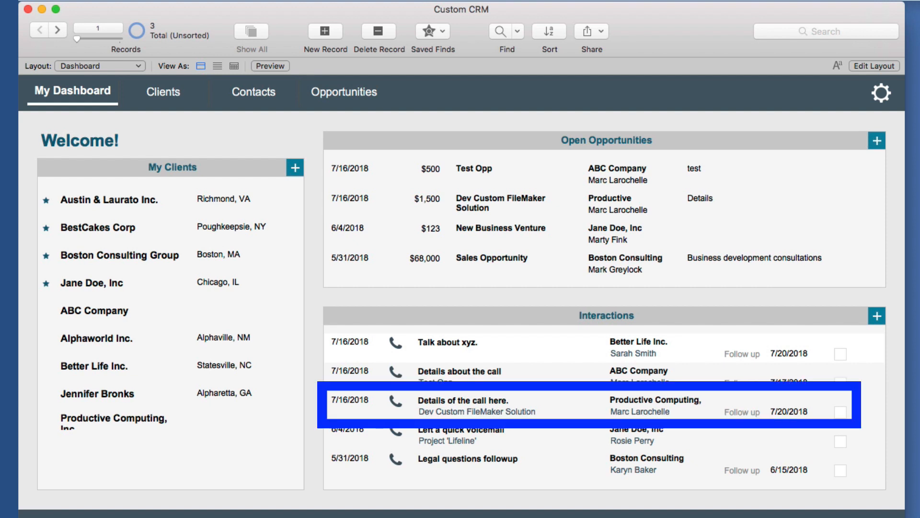
left_click(541, 410)
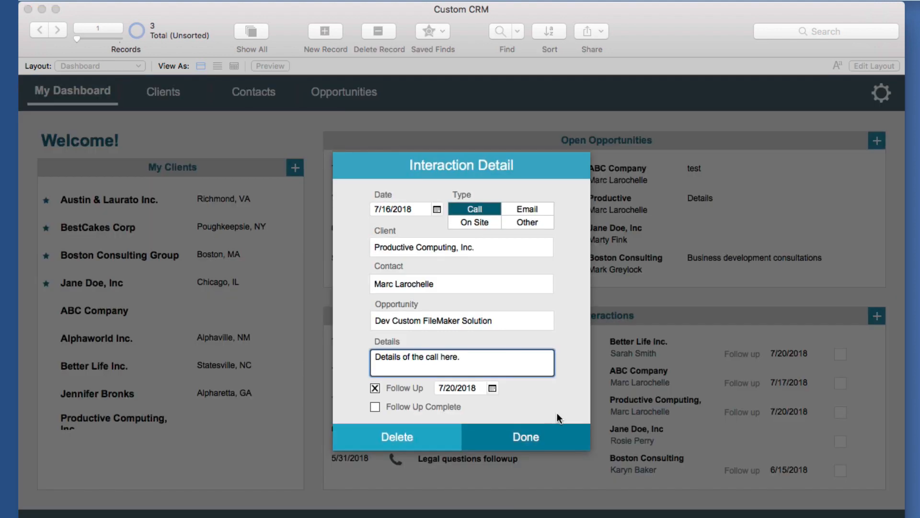
left_click(375, 407)
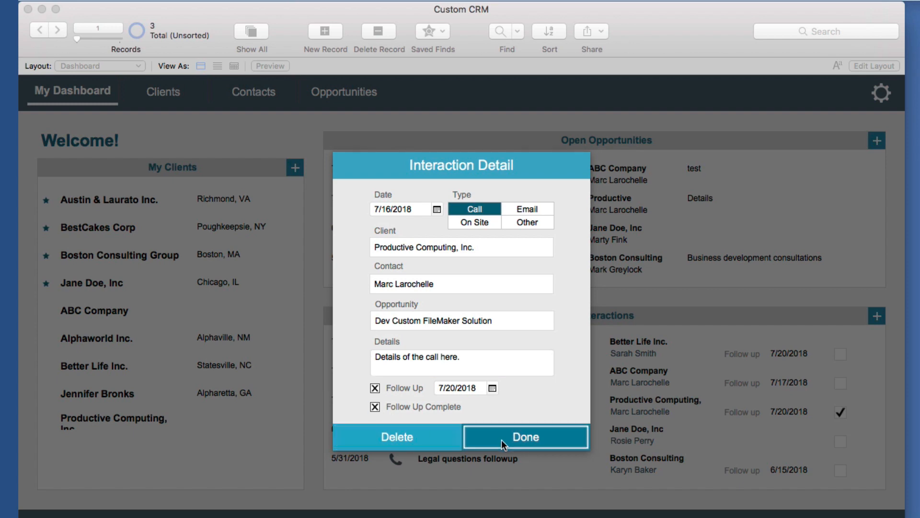
left_click(531, 439)
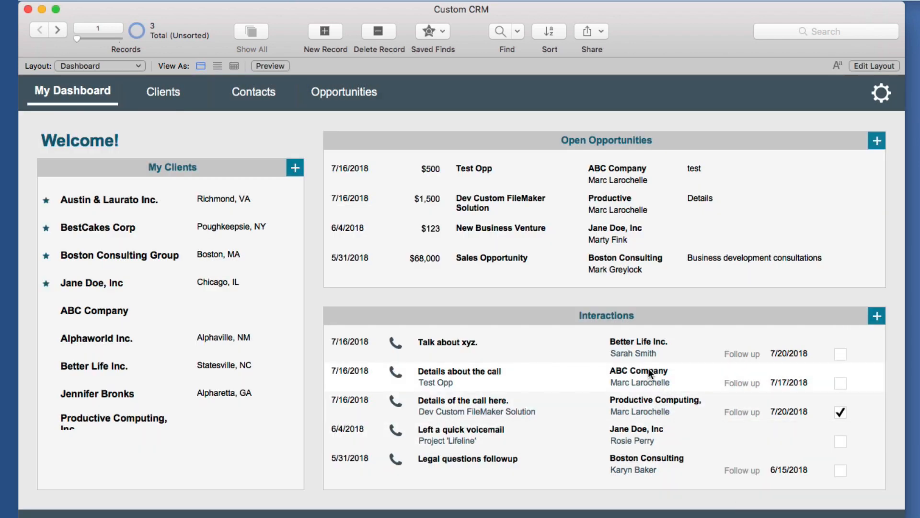
scroll(641, 371, "up", 1)
scroll(641, 371, "down", 1)
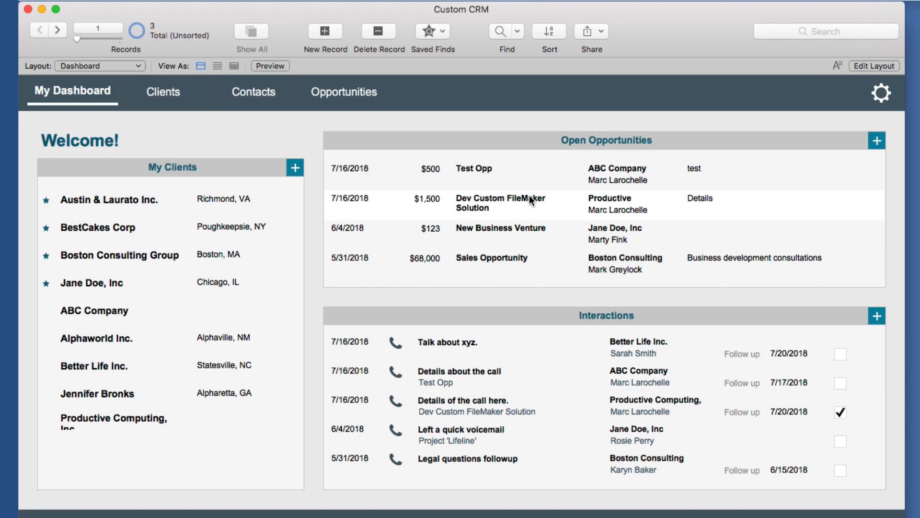
Open Dev Custom FileMaker Solution and toggle its status, finally setting it to Lost
left_click(530, 195)
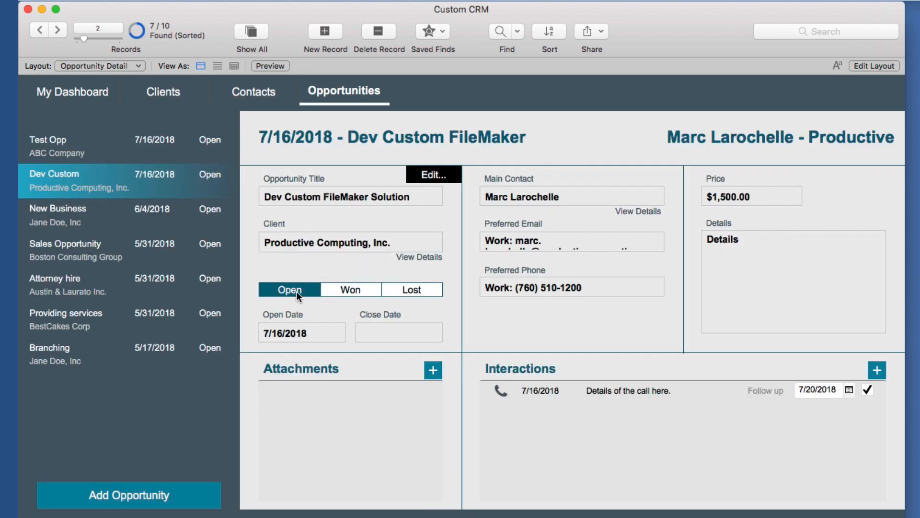
left_click(342, 289)
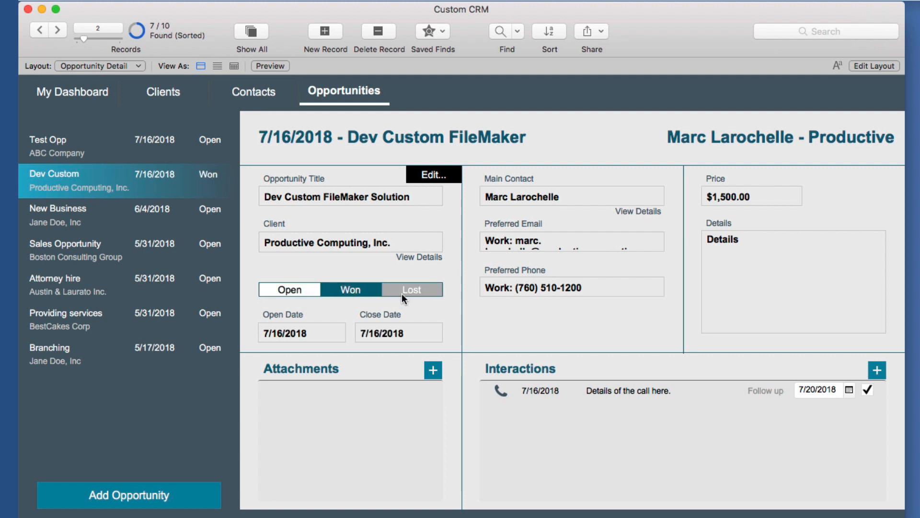
left_click(407, 293)
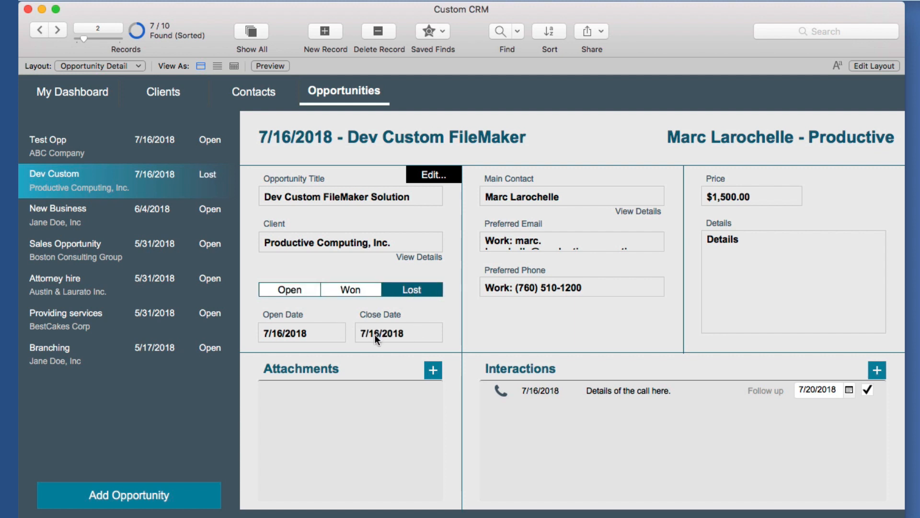
left_click(338, 287)
left_click(304, 287)
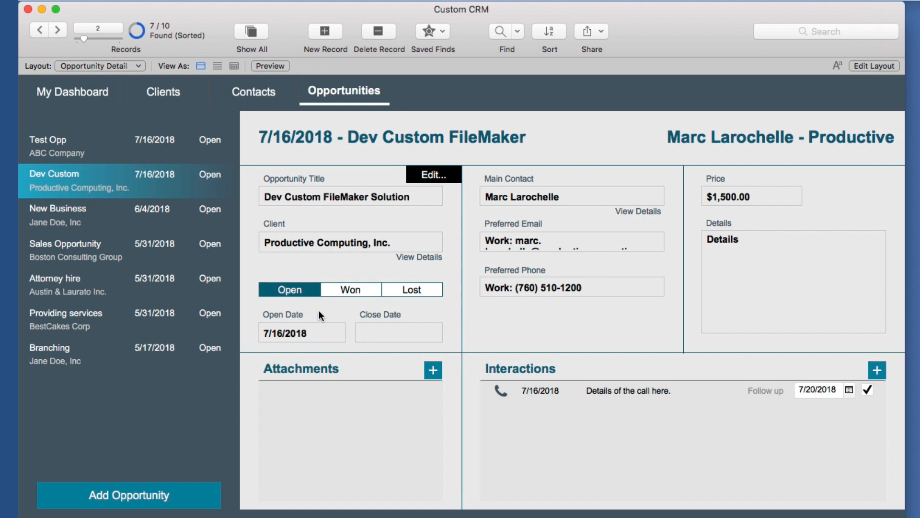
left_click(351, 291)
left_click(411, 289)
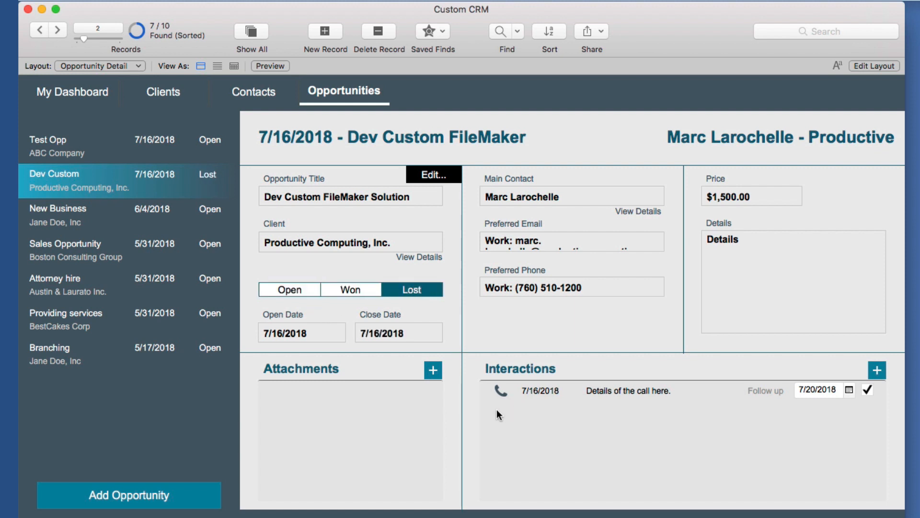
Add attachment 'Test' with the file Notes today.rtf stored in it
left_click(434, 371)
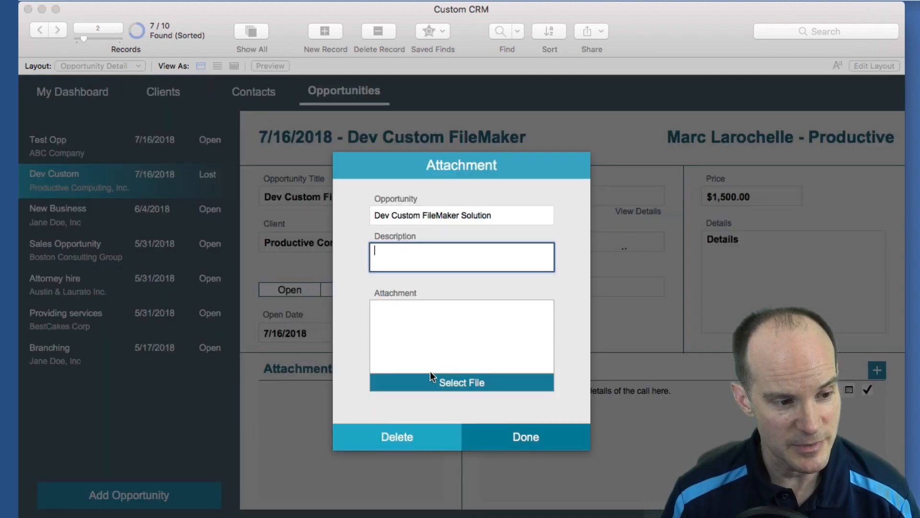
type("Test")
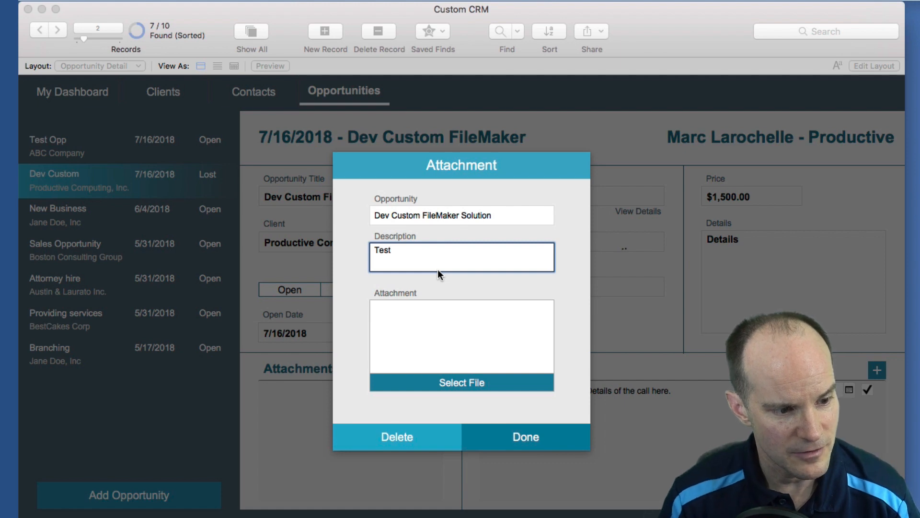
left_click(480, 384)
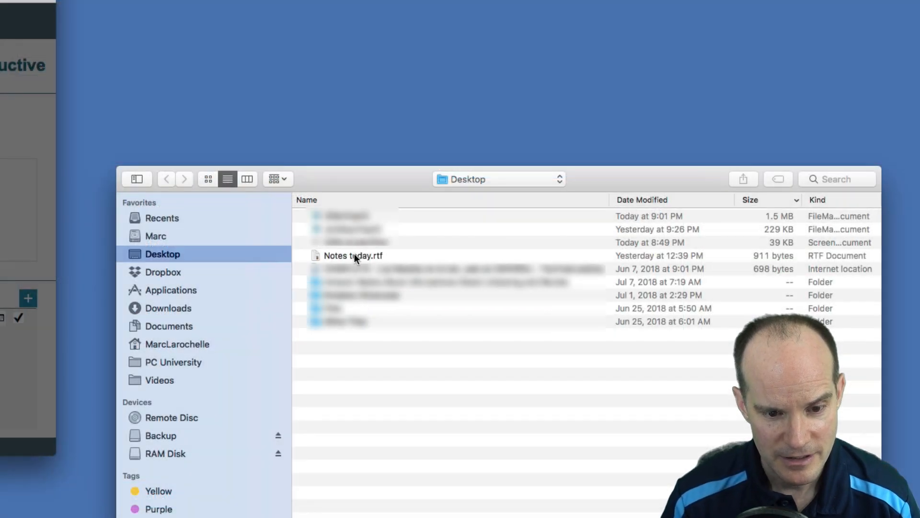
left_click(355, 255)
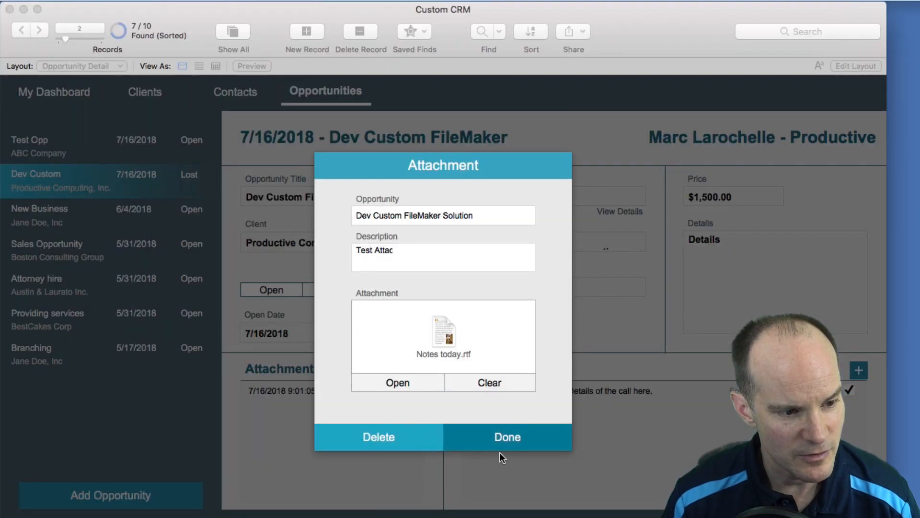
left_click(505, 440)
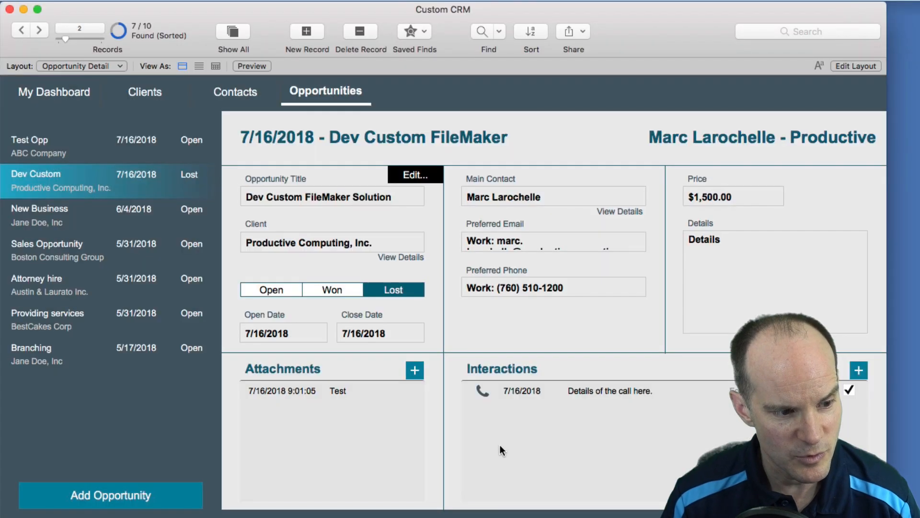
Add attachment 'test 2' with a pasted file, then return to the Clients section
left_click(415, 370)
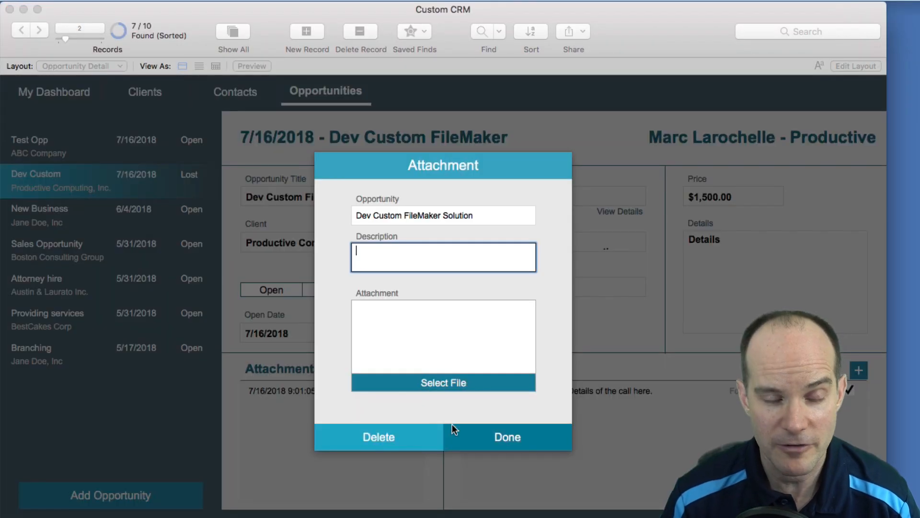
type("test 2")
left_click(428, 342)
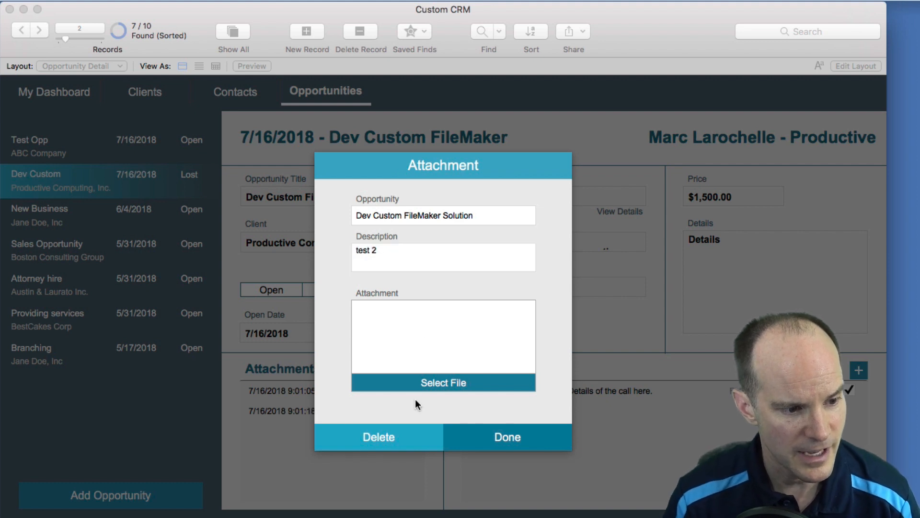
left_click(520, 363)
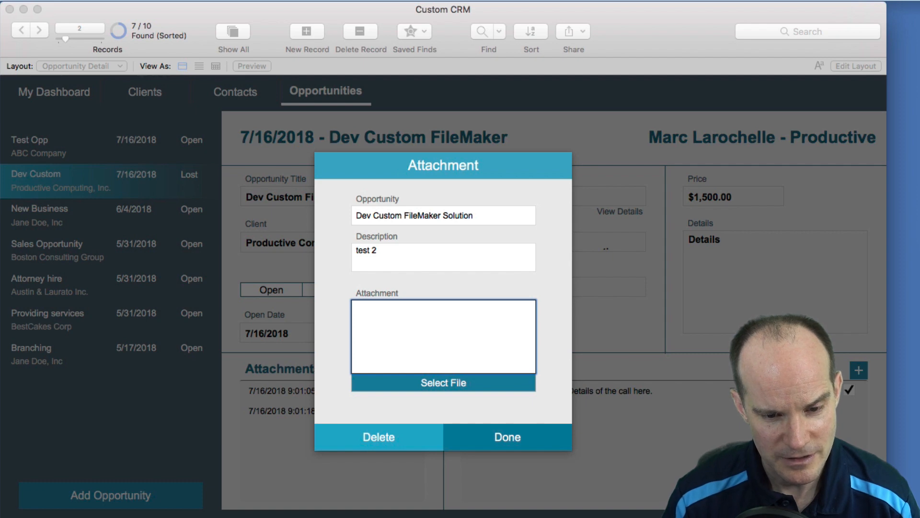
key("super+v")
left_click(501, 442)
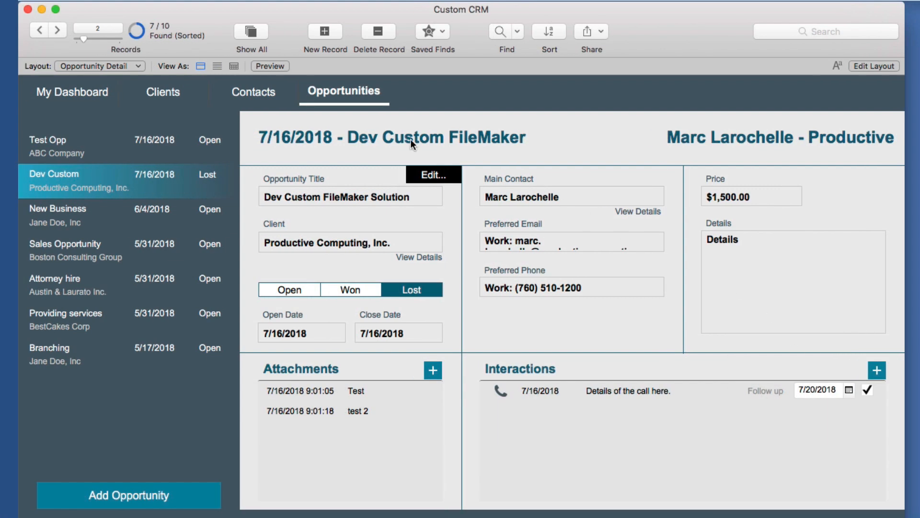
left_click(261, 93)
left_click(164, 89)
From My Dashboard, open Manage Database and inspect the zResource, SalesRep and Phone tables
left_click(96, 93)
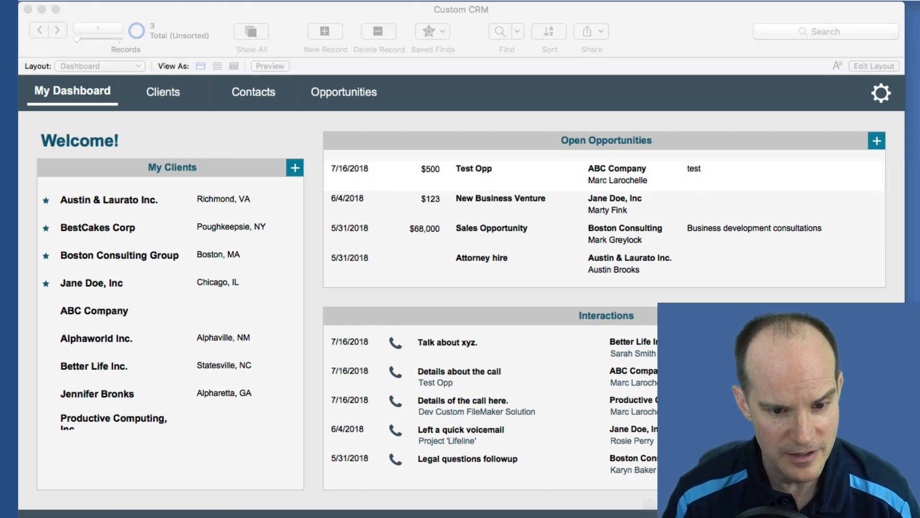
key("super+shift+d")
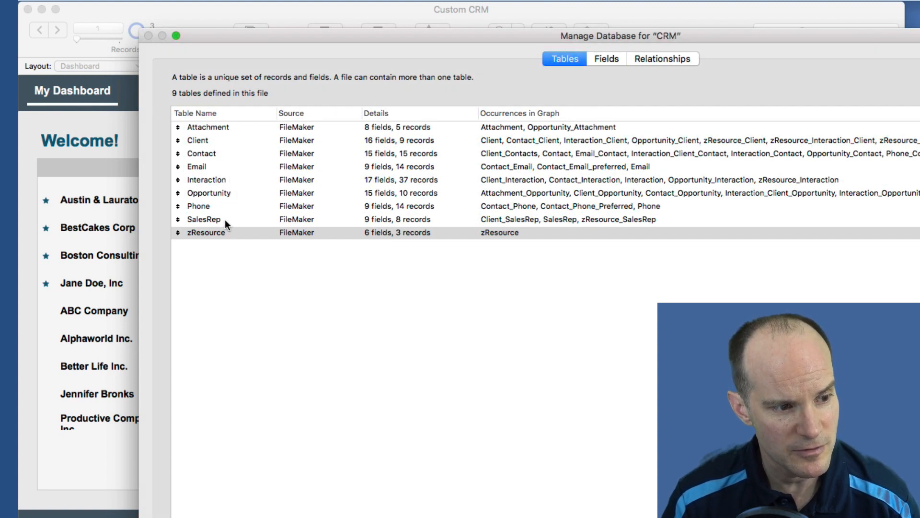
left_click(229, 232)
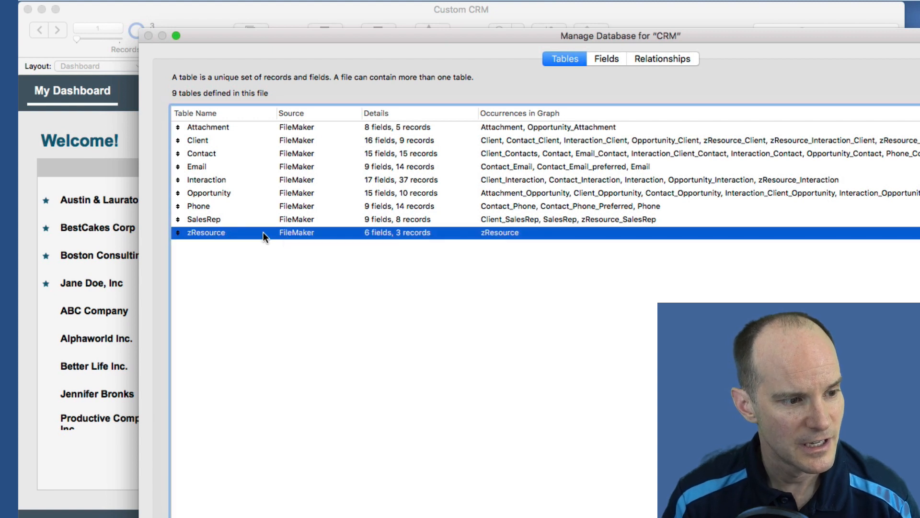
left_click(259, 221)
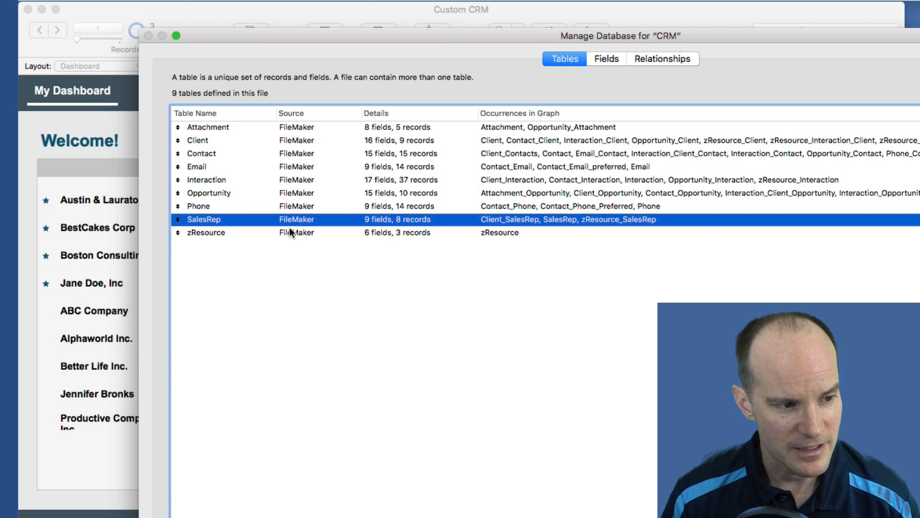
left_click(235, 207)
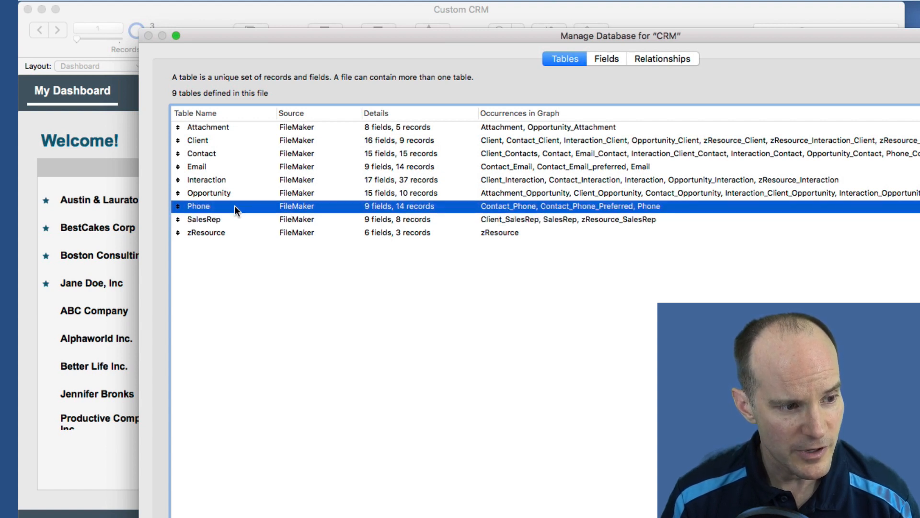
Review the Email, Client, Contact, Attachment and Interaction tables, then show the Relationships graph
left_click(231, 167)
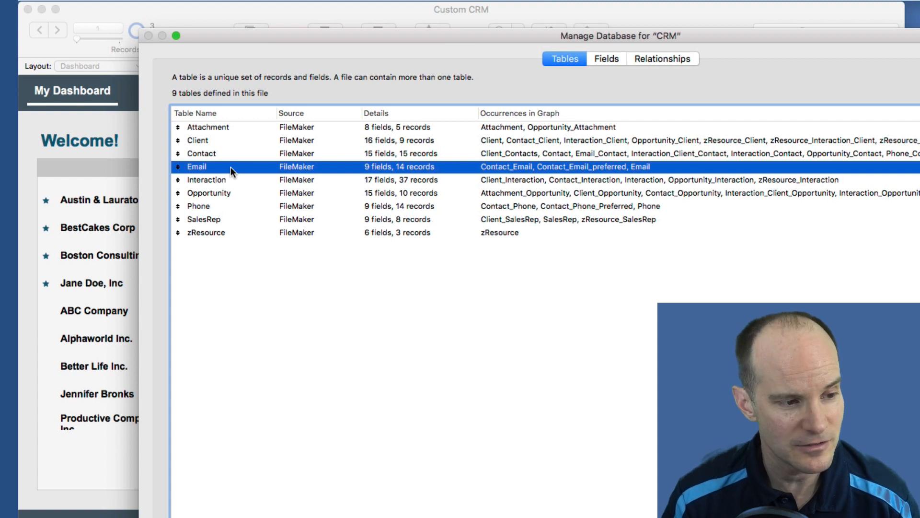
left_click(235, 142)
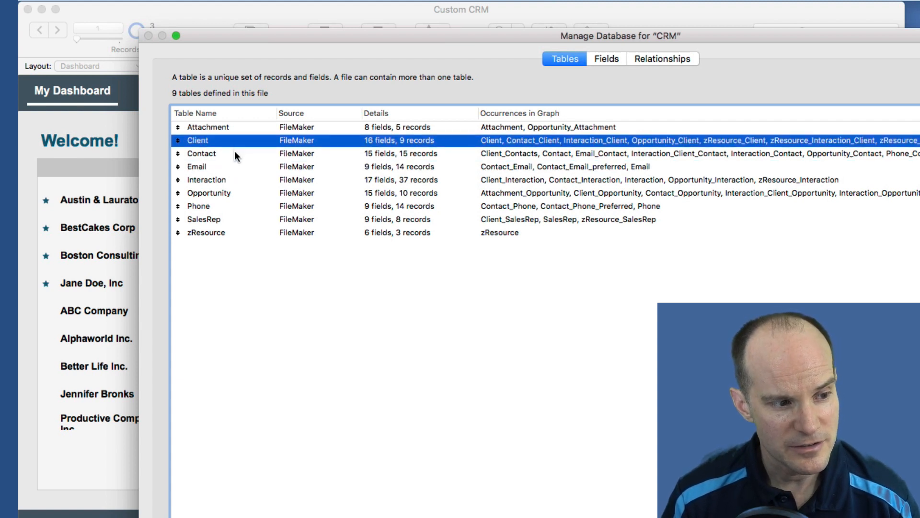
left_click(234, 153, "shift")
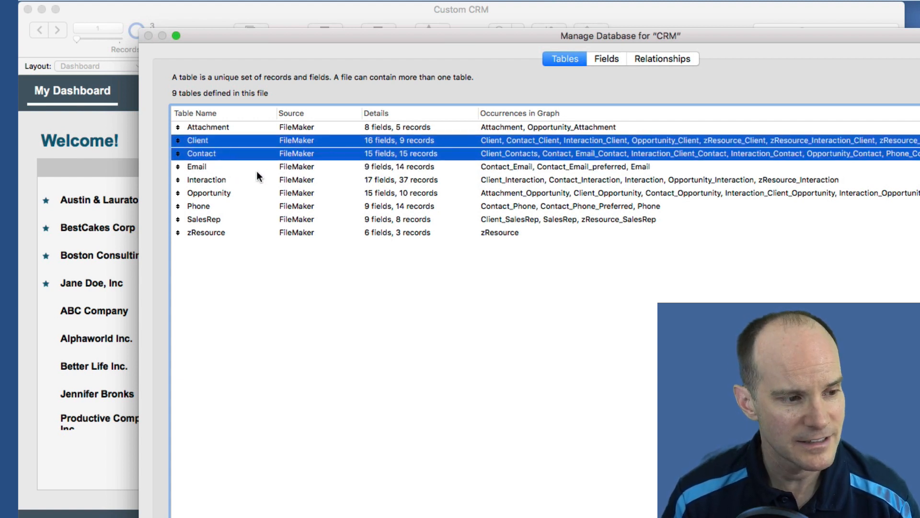
left_click(255, 166)
left_click(239, 154)
left_click(242, 140)
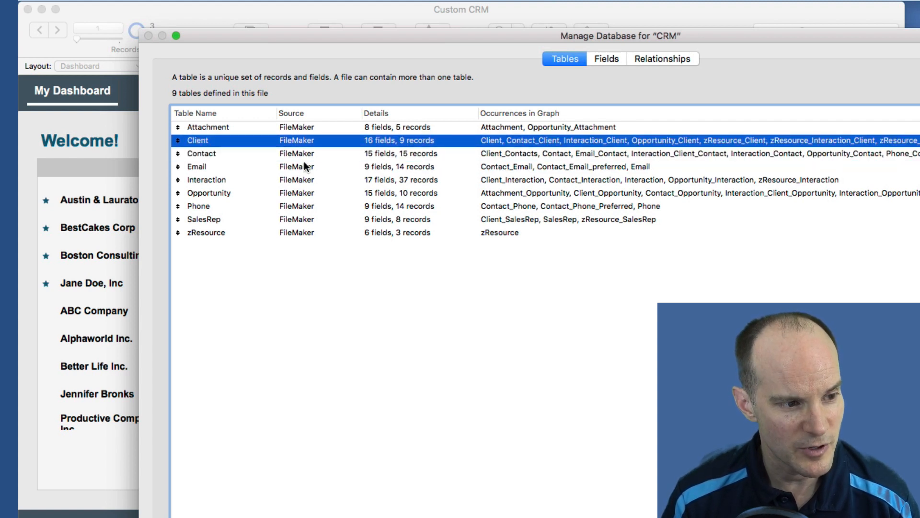
left_click(240, 127)
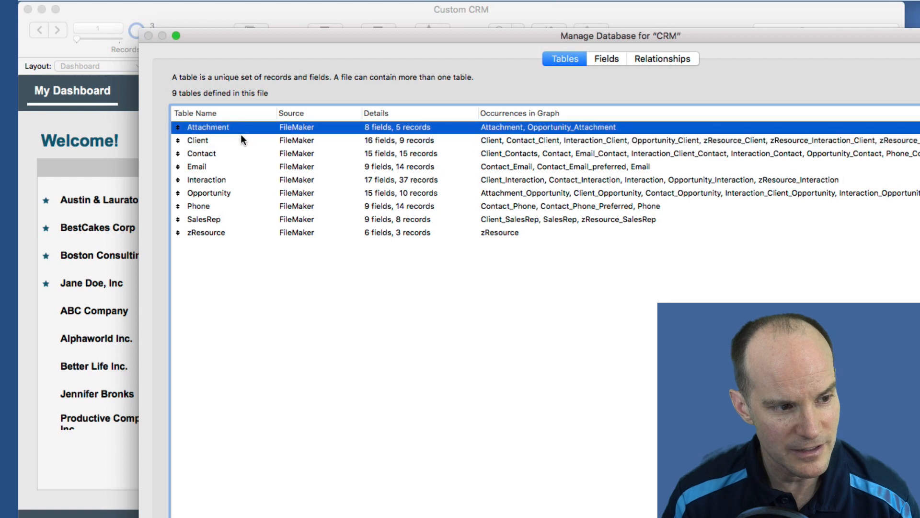
left_click(243, 180)
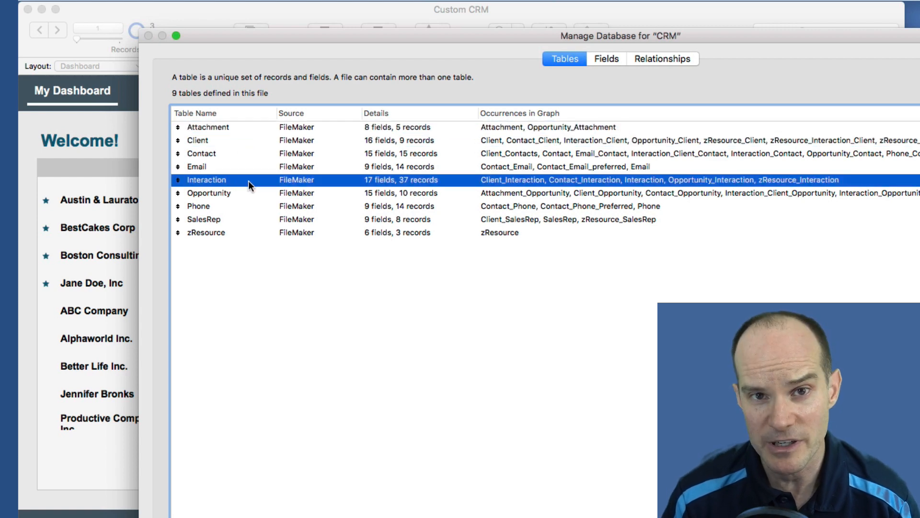
left_click(636, 59)
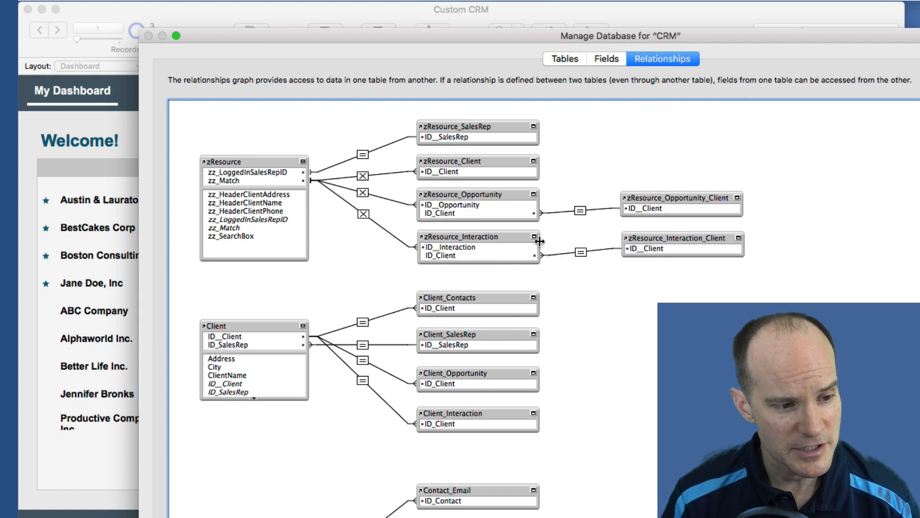
Scroll through the CRM relationships graph, then dismiss Manage Database with Escape
scroll(539, 241, "down", 5)
scroll(540, 241, "up", 5)
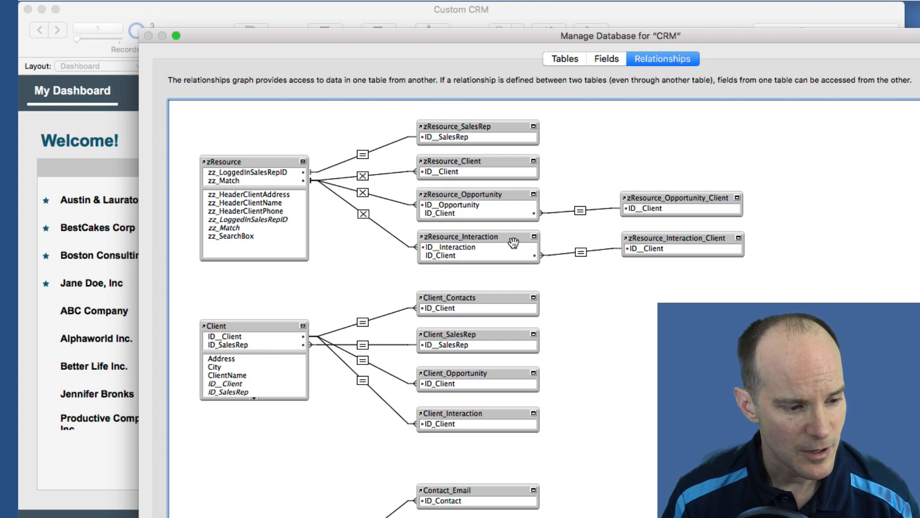
scroll(511, 244, "down", 12)
scroll(510, 245, "down", 5)
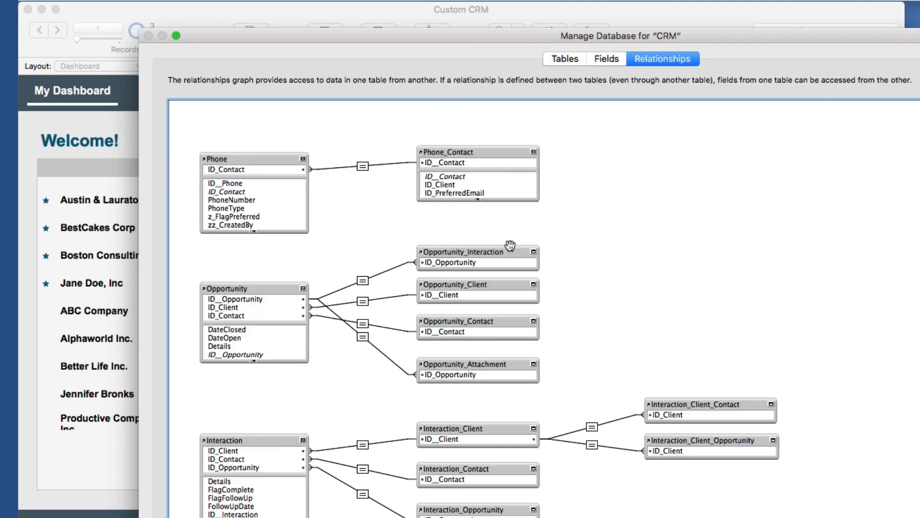
scroll(510, 245, "up", 17)
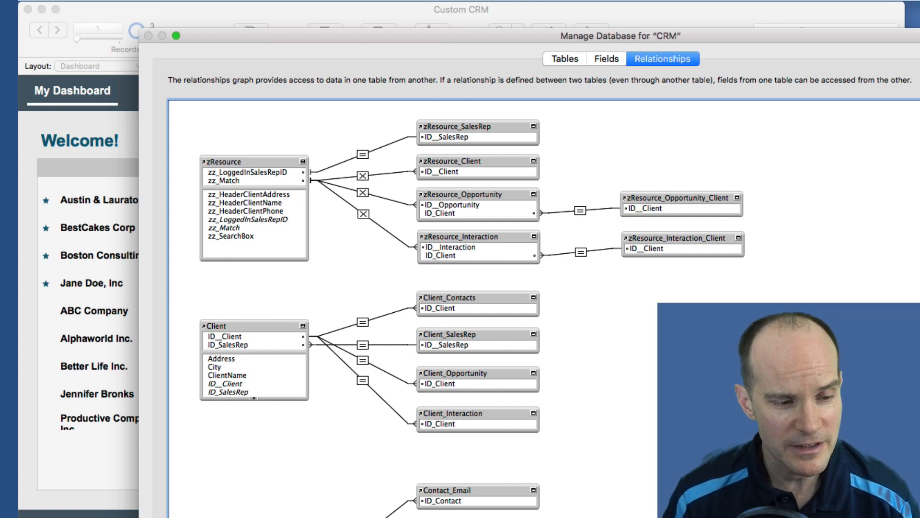
key("Escape")
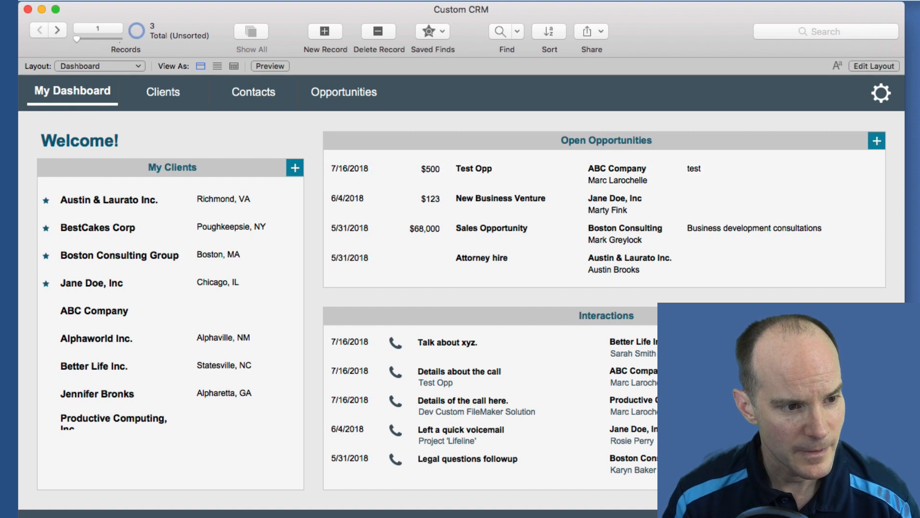
Find the sales rep by name in the sales rep list and open their details
left_click(888, 97)
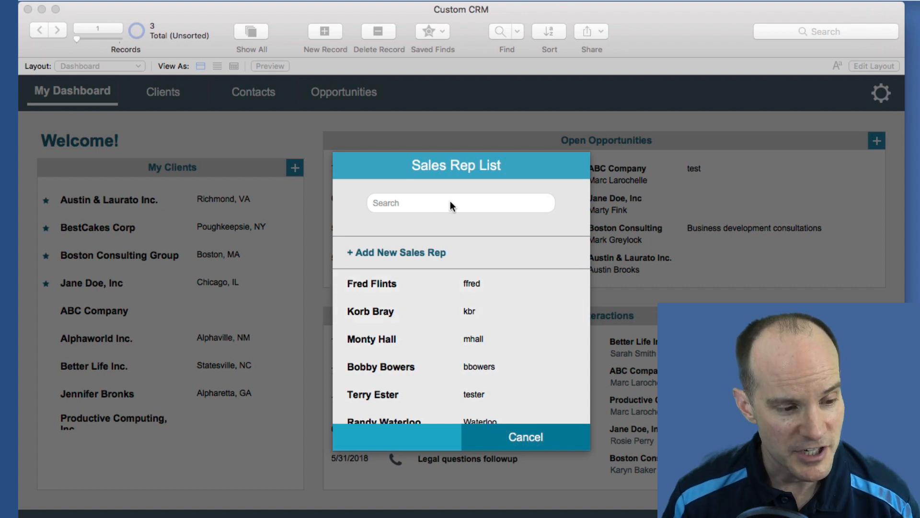
scroll(430, 294, "down", 3)
scroll(430, 294, "up", 3)
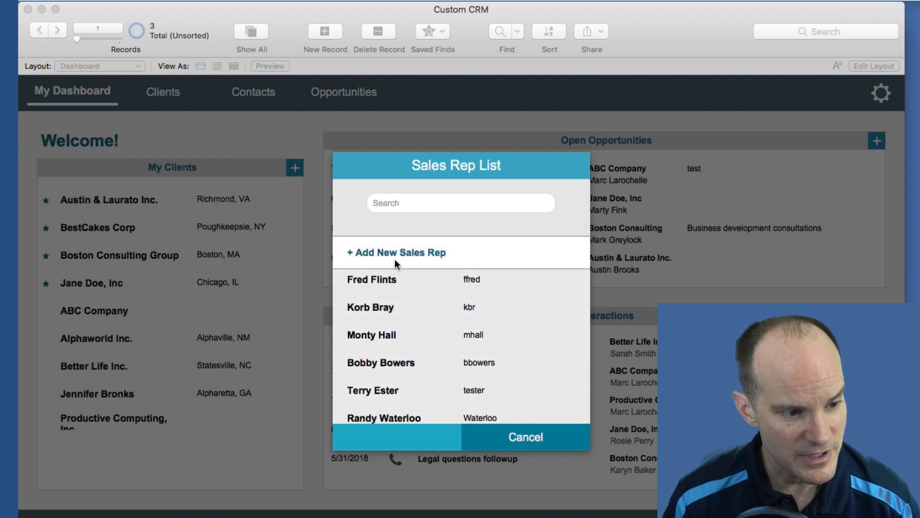
left_click(436, 201)
type("fred")
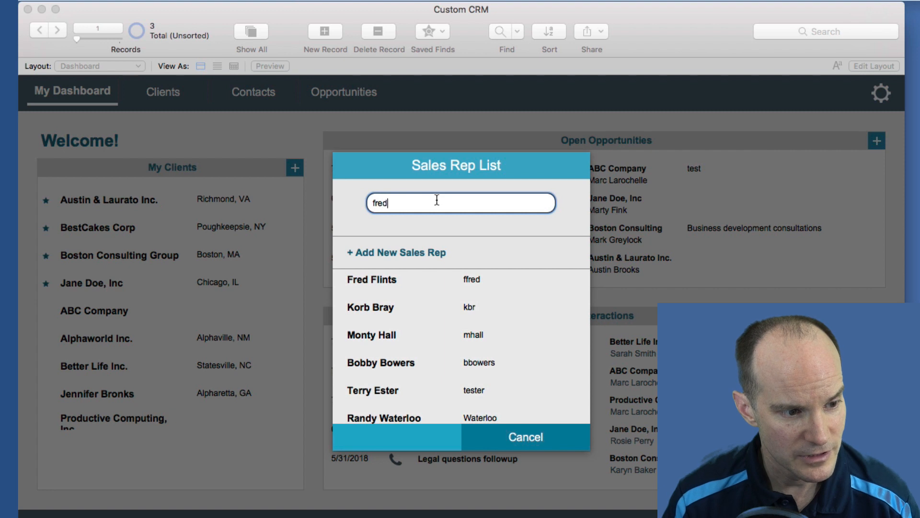
left_click(405, 276)
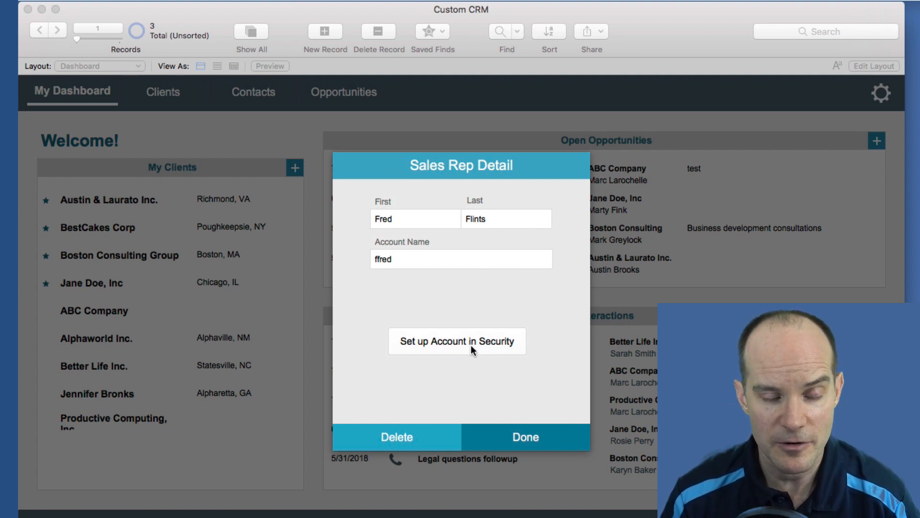
Set up the rep's SalesRep login account, check it in Manage Security, and close
left_click(504, 343)
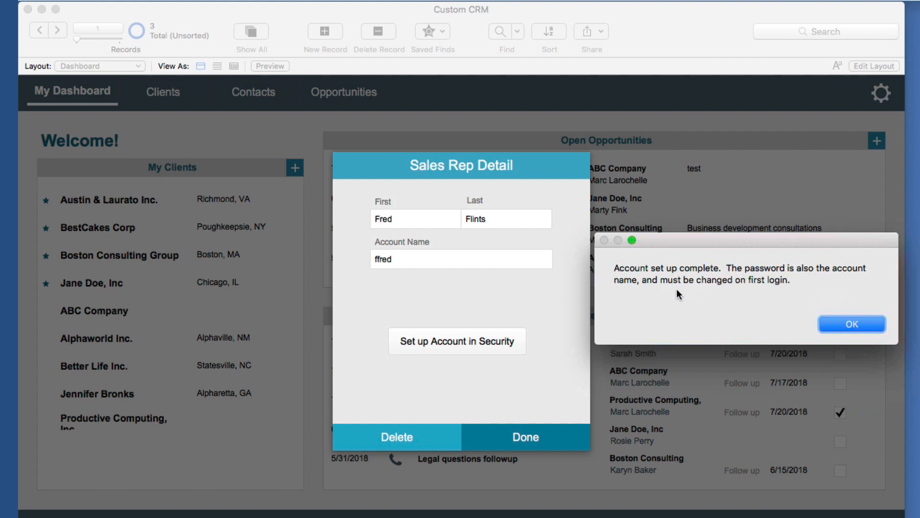
left_click(861, 324)
left_click(475, 435)
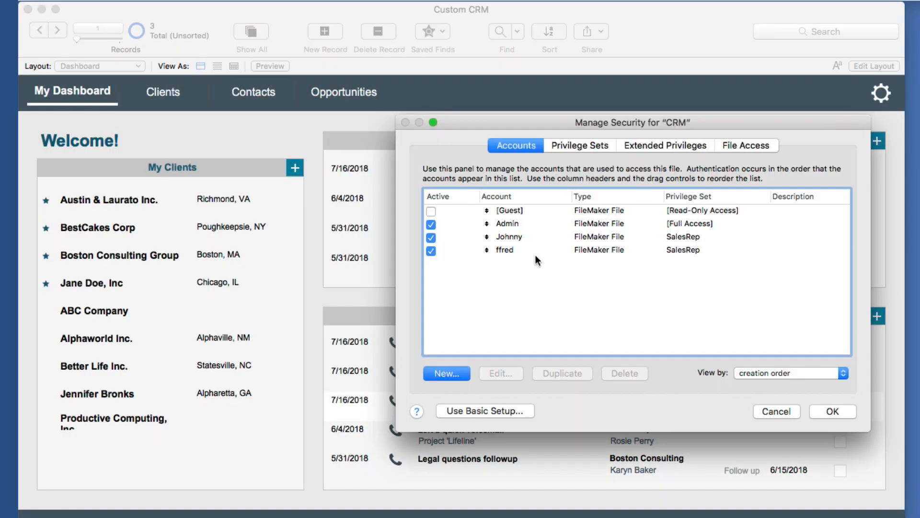
left_click(530, 251)
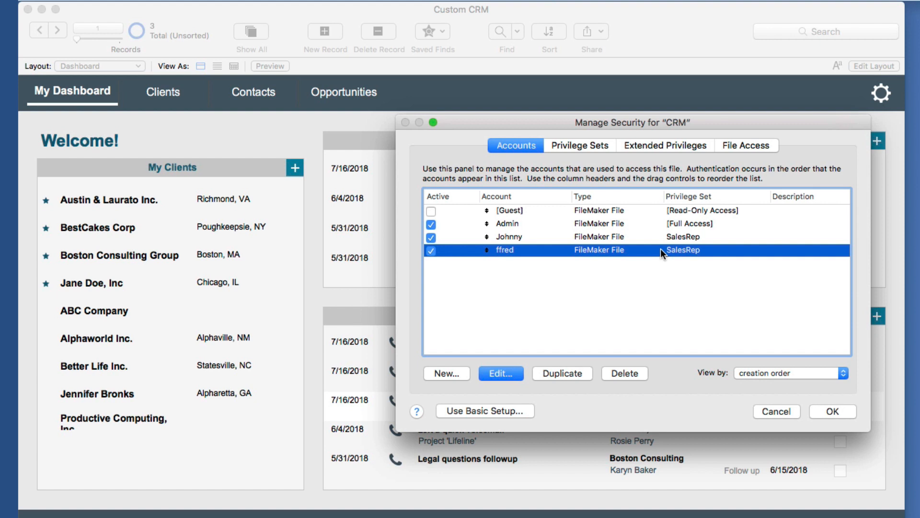
left_click(776, 411)
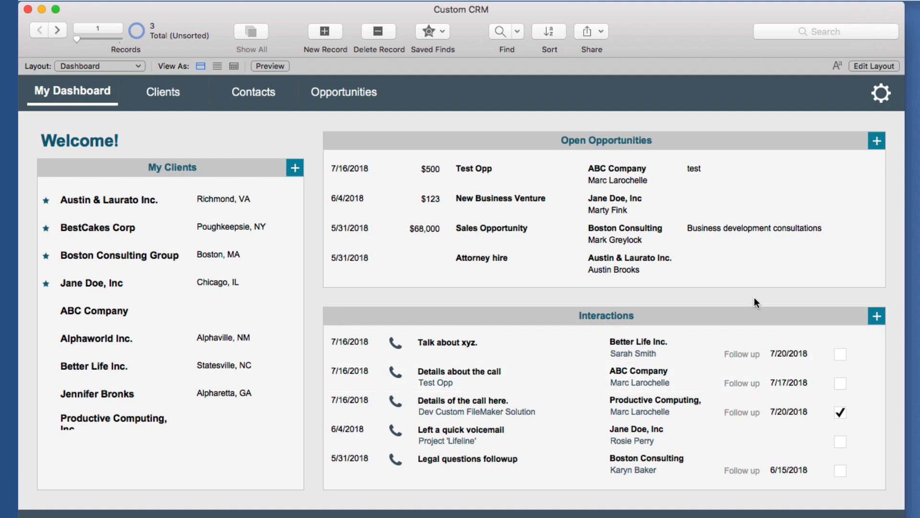
In Layout mode, draw a button labelled 'test' above the Open Opportunities panel
key("super+l")
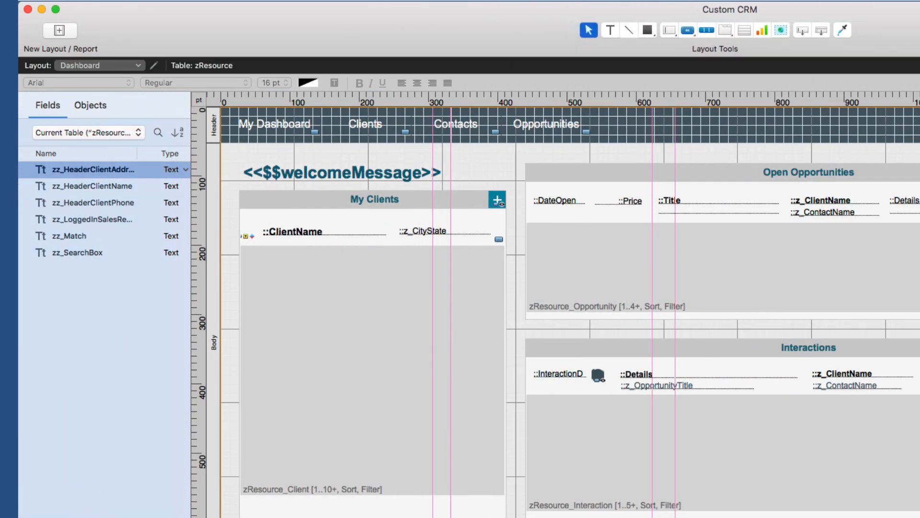
left_click(688, 31)
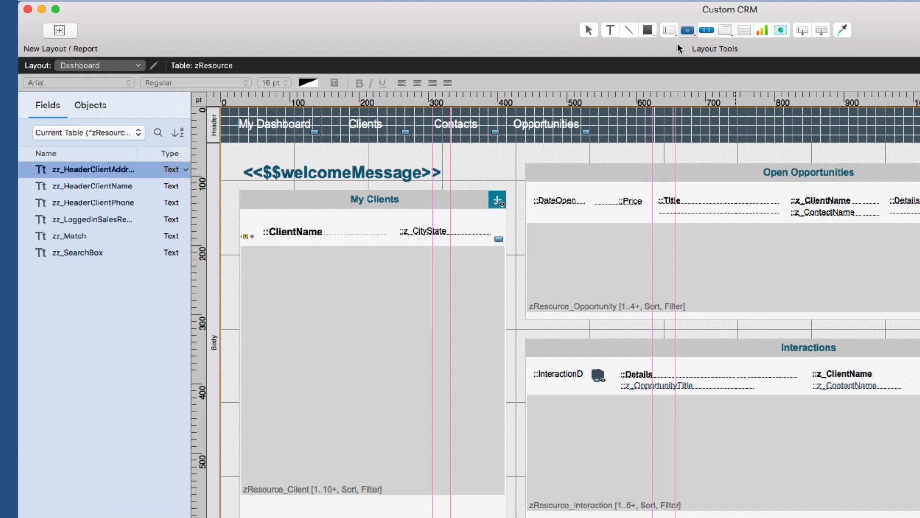
left_click_drag(534, 153, 600, 181)
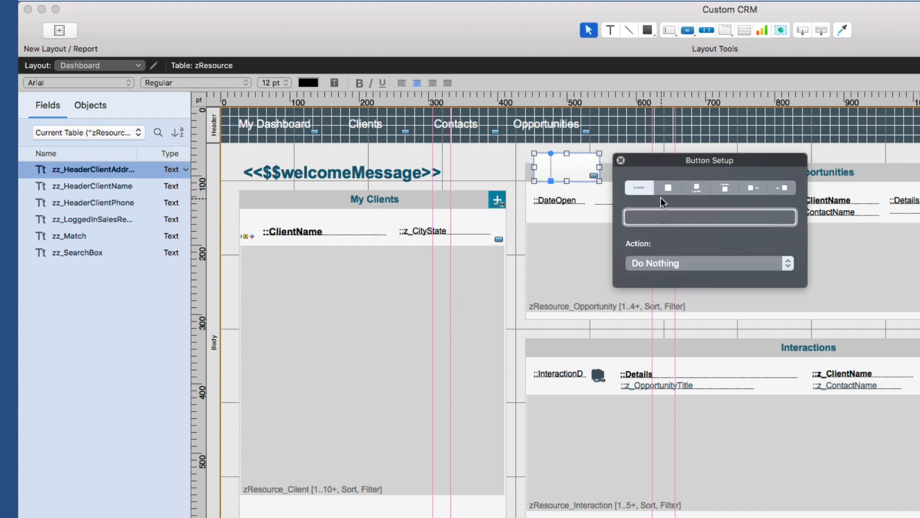
type("test")
Make the button's single step Show Custom Dialog with message 'Hi there' and no Cancel button
left_click(709, 263)
left_click(686, 285)
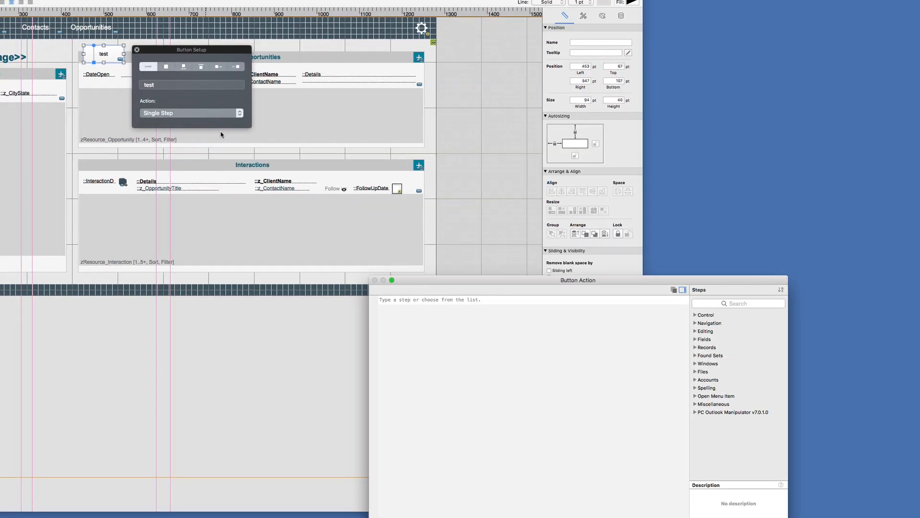
type("Show Cust")
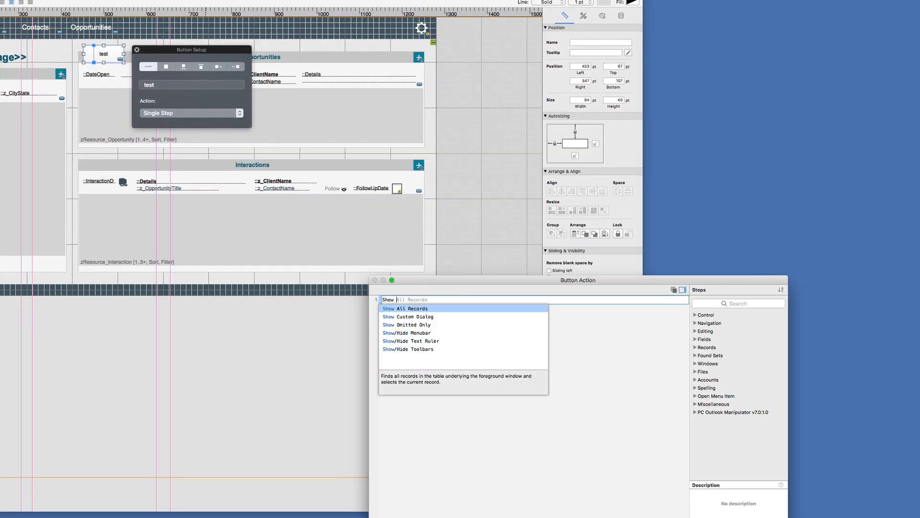
key("Return")
left_click(550, 221)
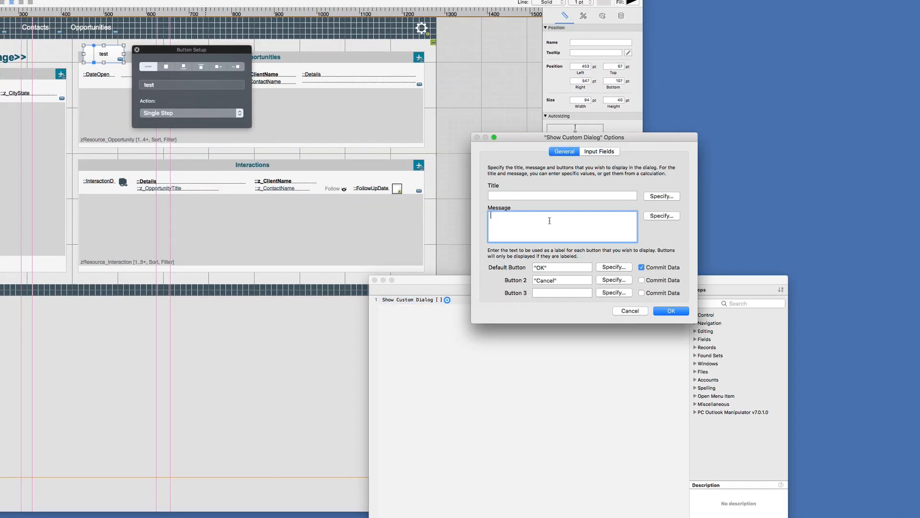
type("Hi there")
key("Tab")
key("Tab")
key("Tab")
key("Tab")
key("Tab")
key("BackSpace")
key("Return")
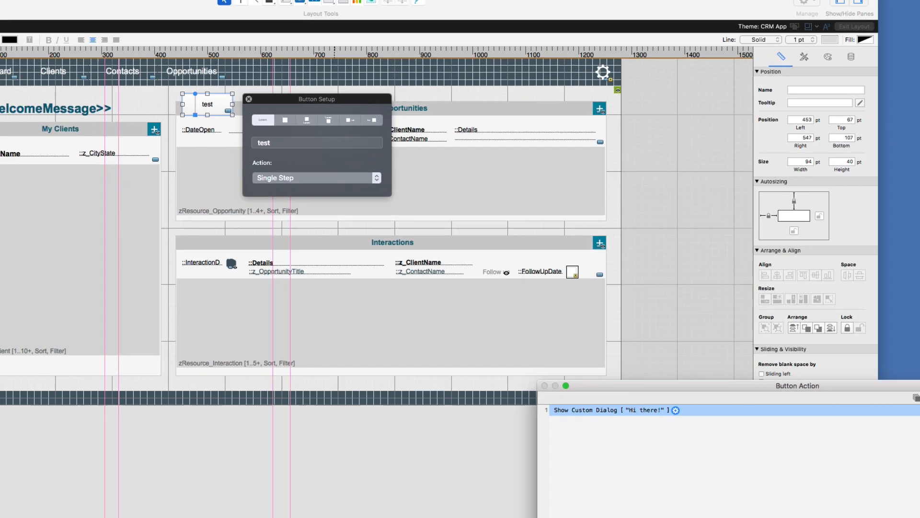
key("Return")
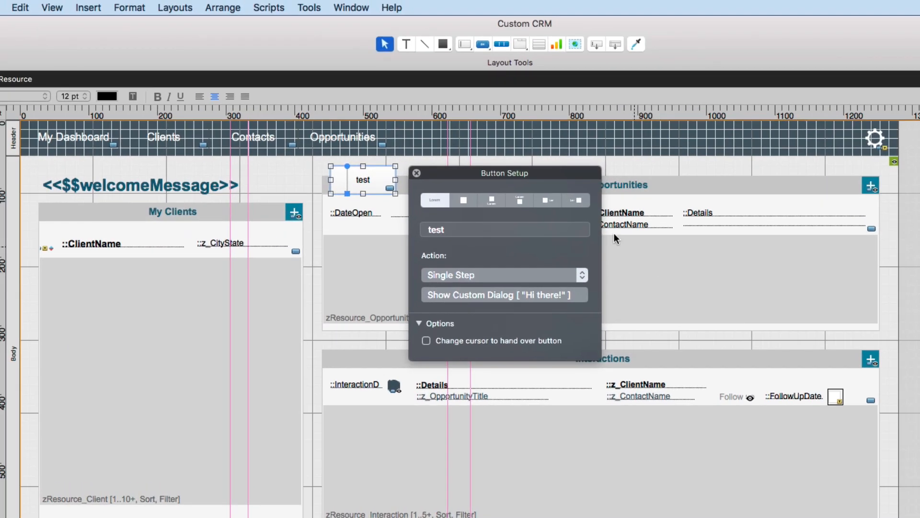
left_click_drag(421, 174, 418, 175)
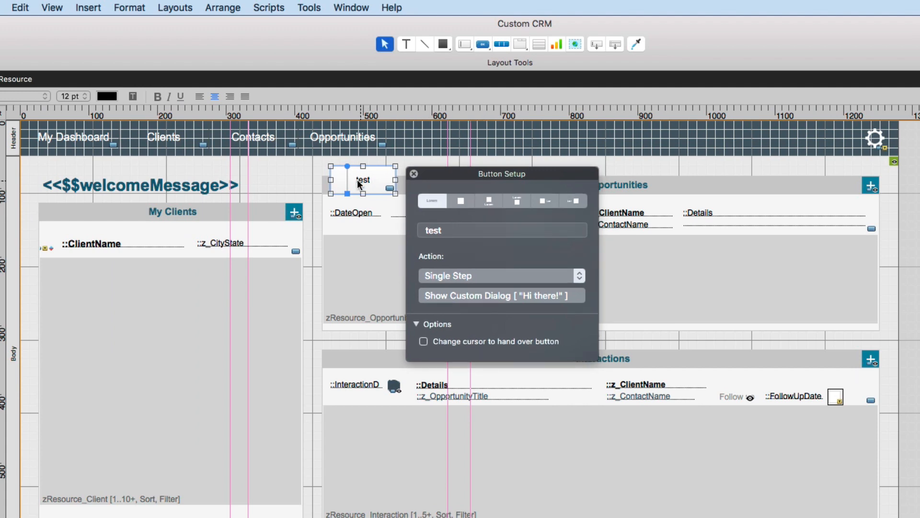
In Browse mode, click the test button and dismiss its 'Hi there!' dialog
key("super+b")
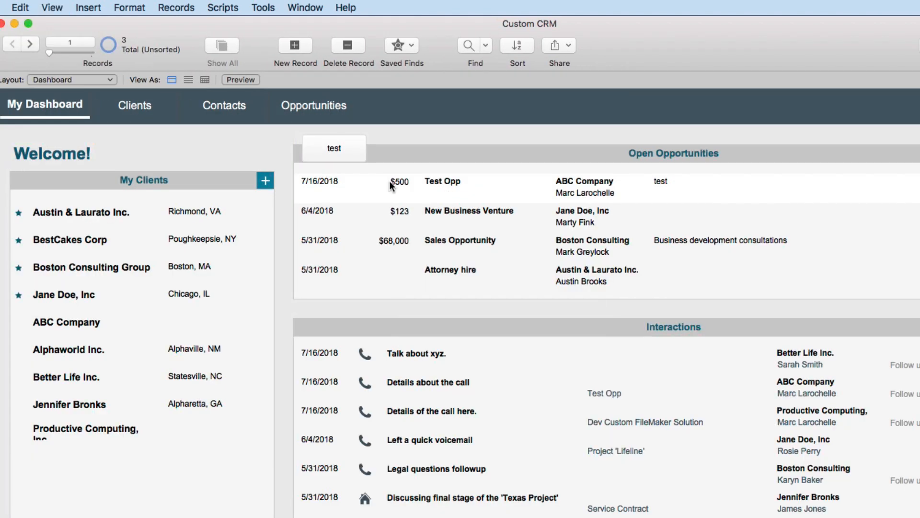
left_click(339, 156)
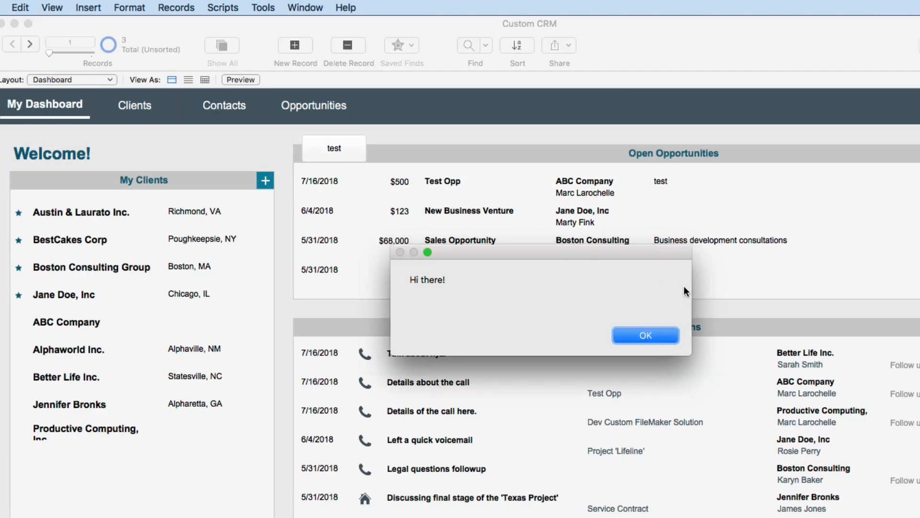
left_click(652, 336)
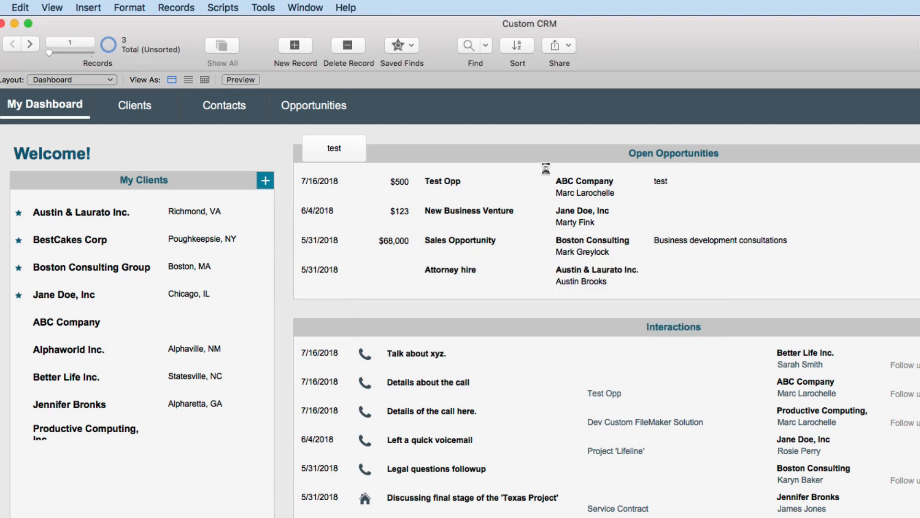
Delete the test button in Layout mode and return to Browse mode
key("super+l")
left_click(372, 171)
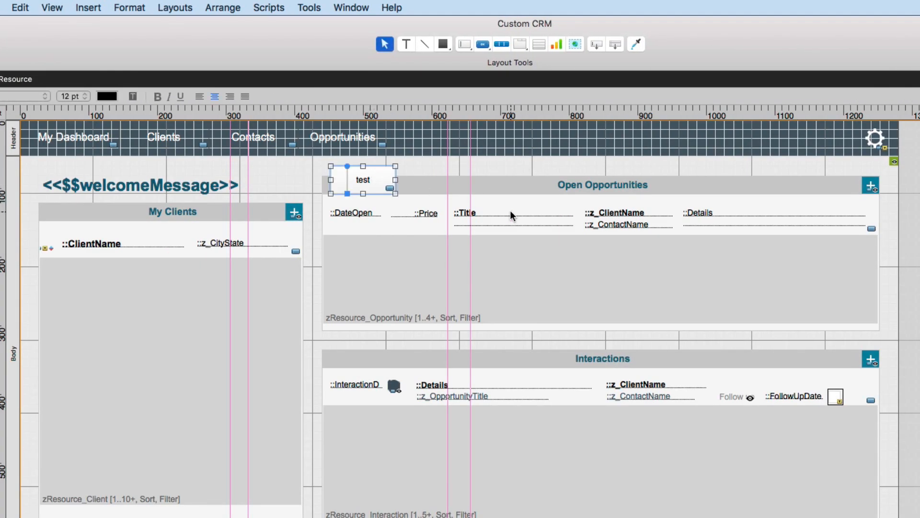
key("Delete")
key("super+b")
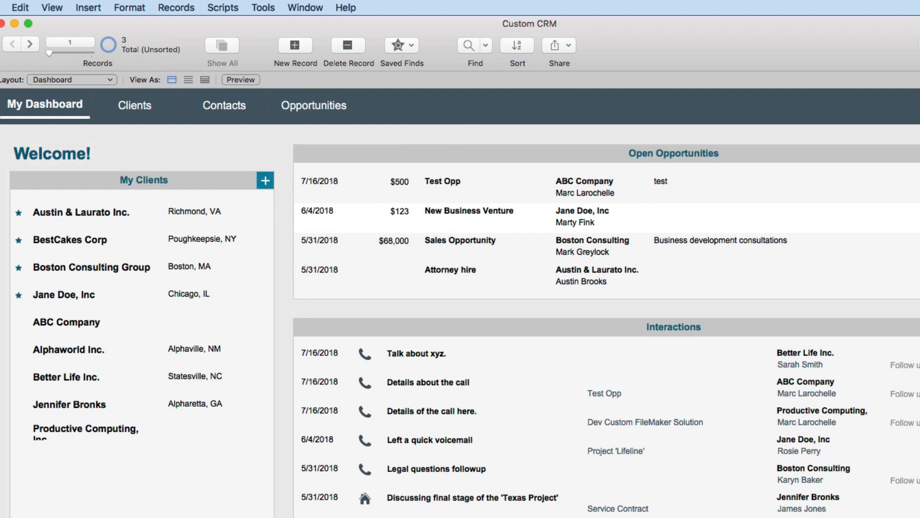